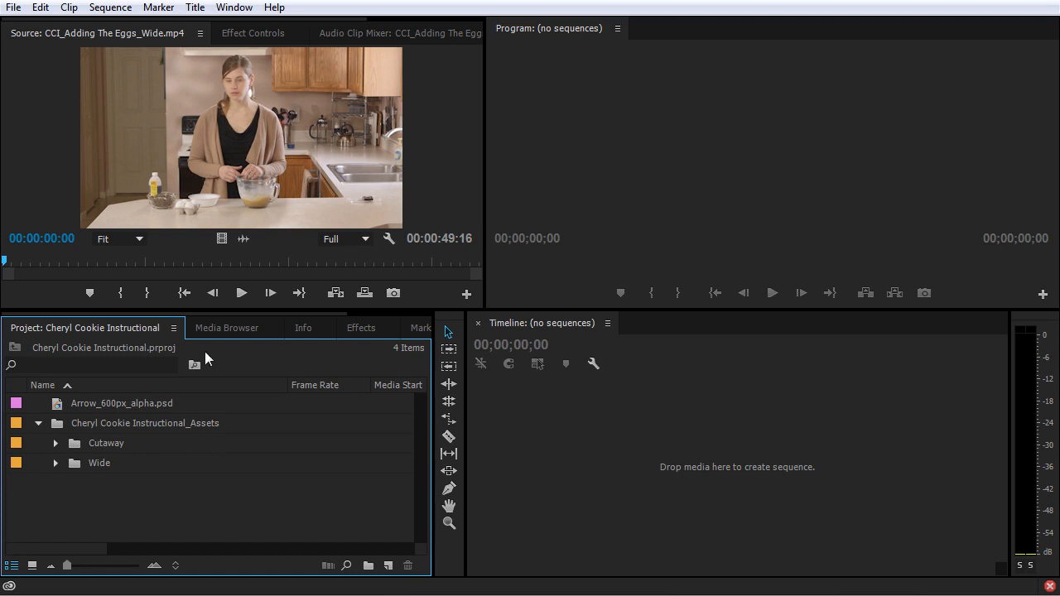
Step: Create a bin named C100 at the top level of the project
left_click(222, 328)
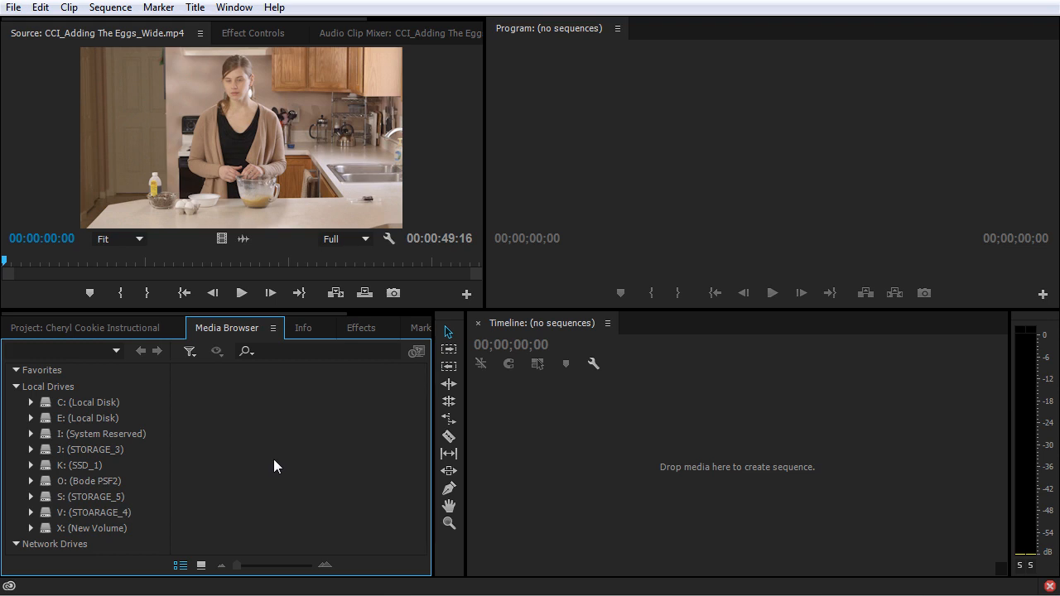
left_click(120, 332)
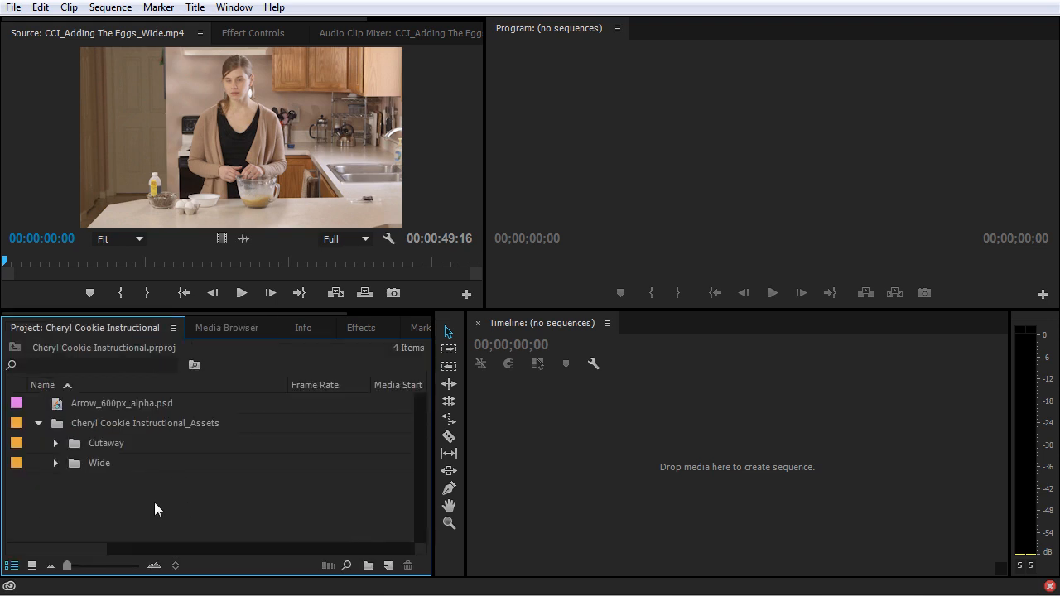
left_click(96, 465)
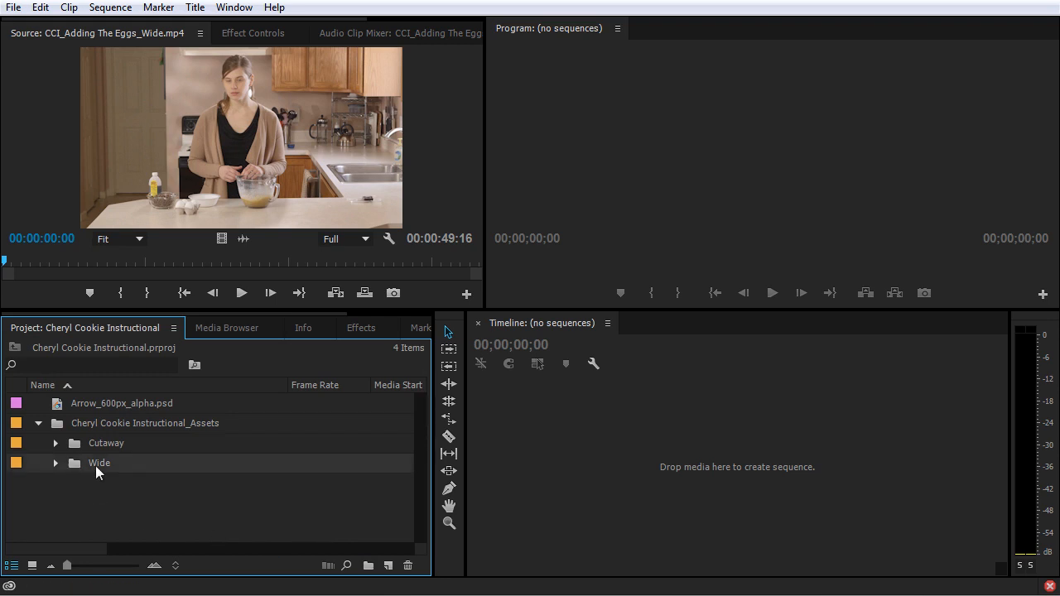
left_click(368, 566)
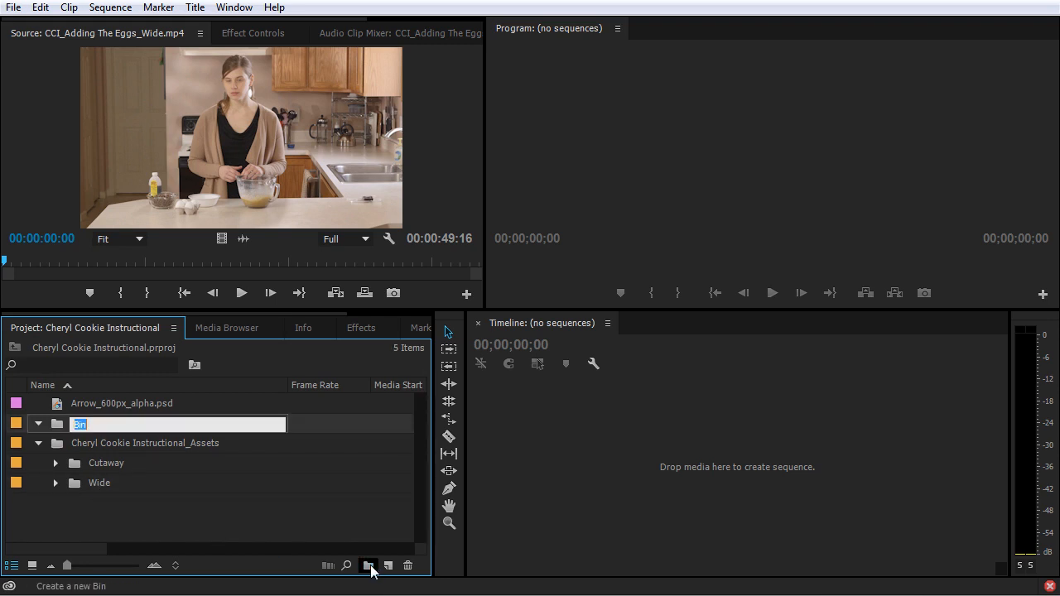
type("C100")
key("Tab")
Step: With the C100 bin selected, browse the X: drive to TUTS > _Intermediate Product Photography > Main Teaching Part > C100 > PRIVATE
left_click(106, 424)
left_click(238, 332)
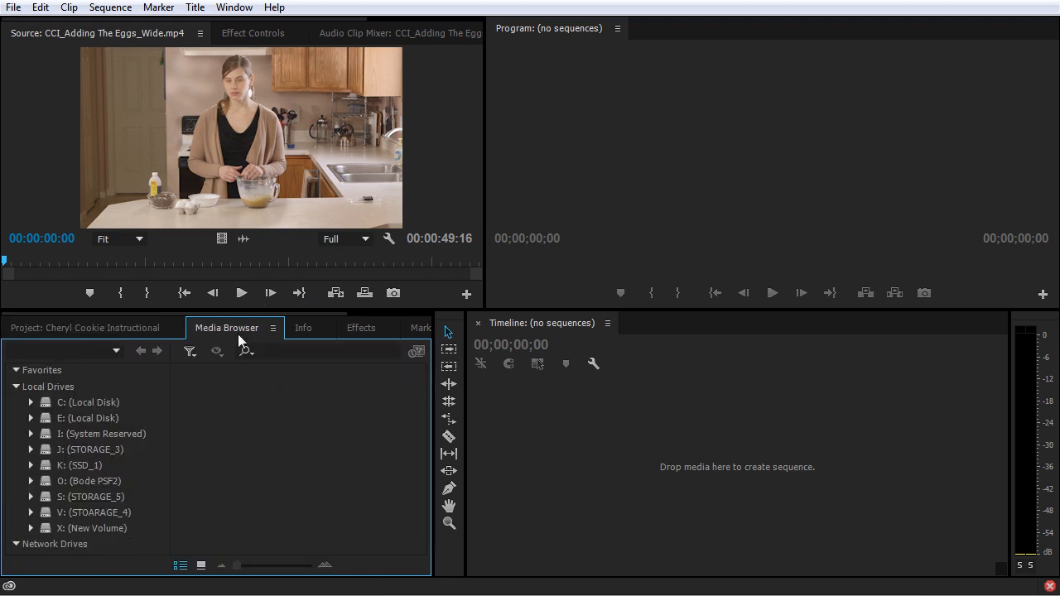
left_click(31, 528)
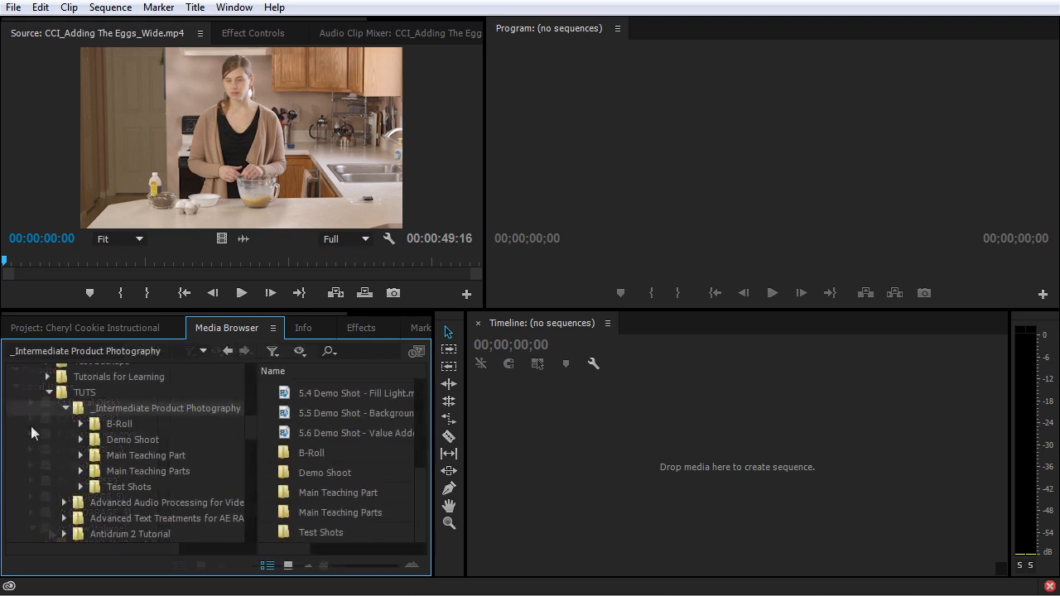
left_click(82, 457)
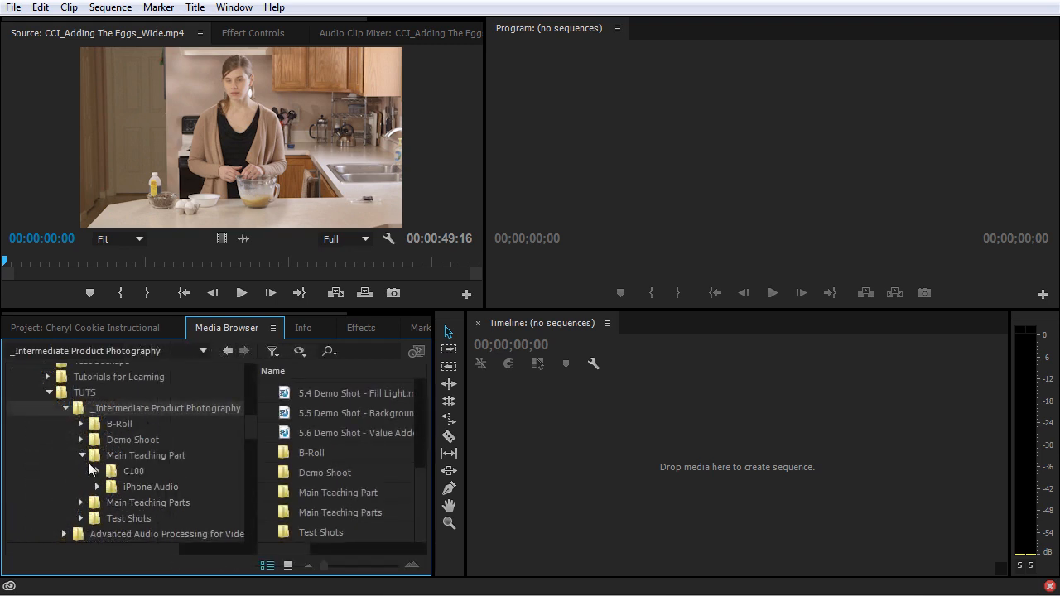
left_click(117, 470)
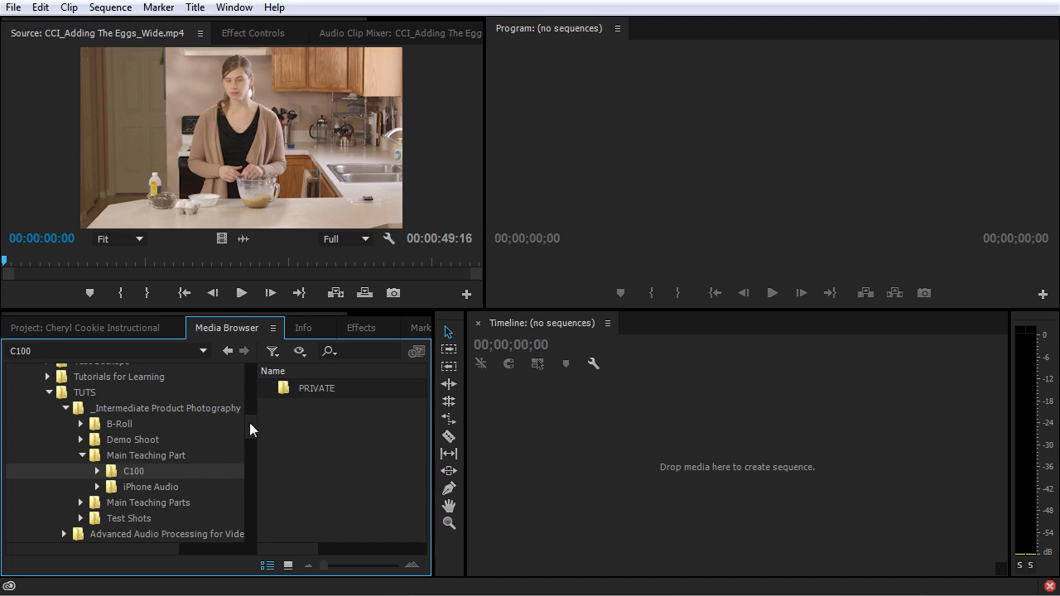
double_click(334, 387)
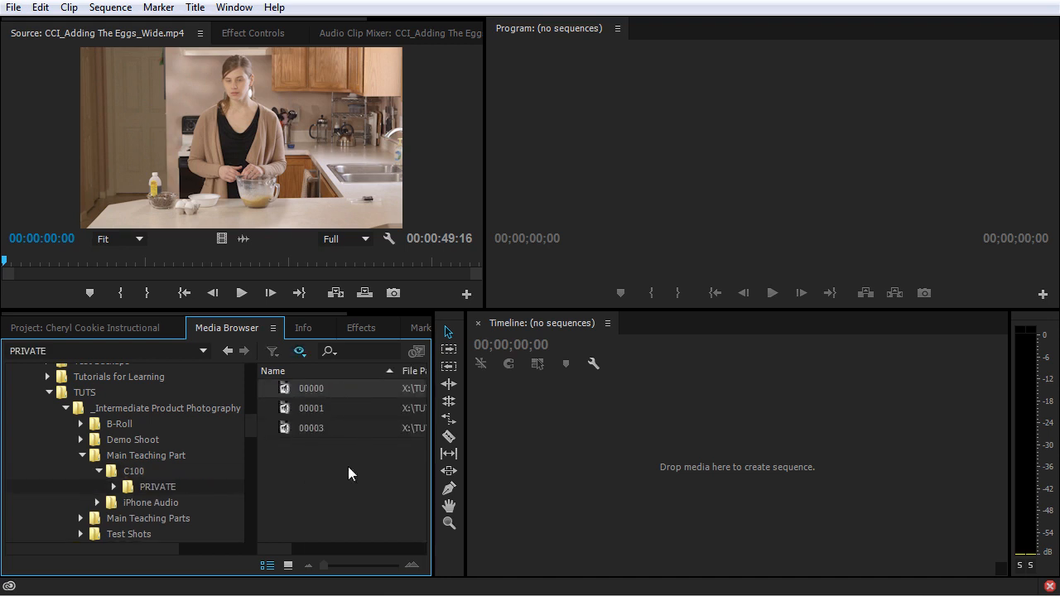
Step: Import clip 00000 from the PRIVATE folder into the C100 bin and check it in the project
right_click(332, 392)
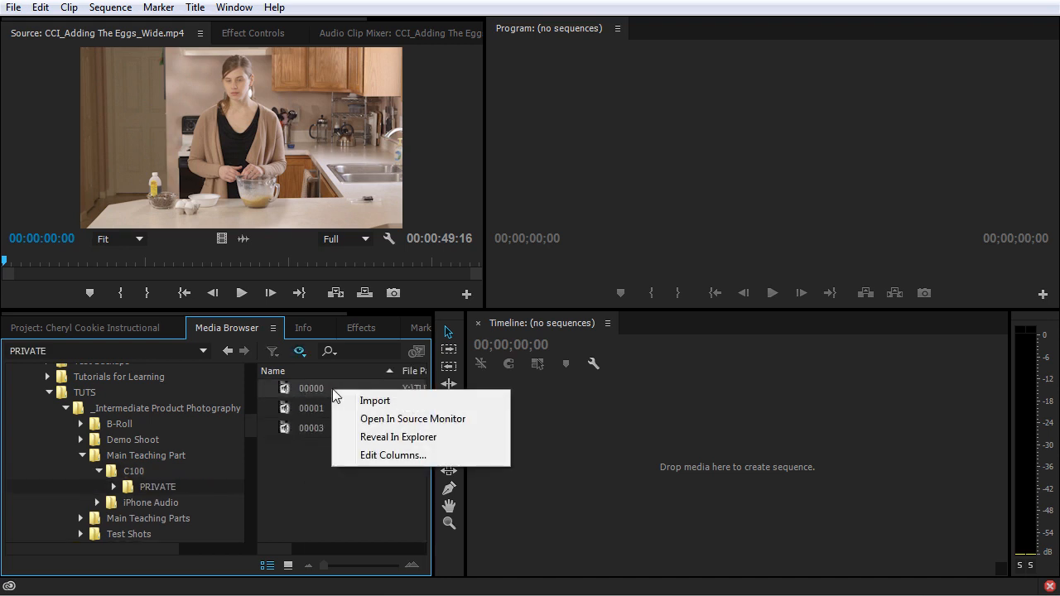
left_click(374, 402)
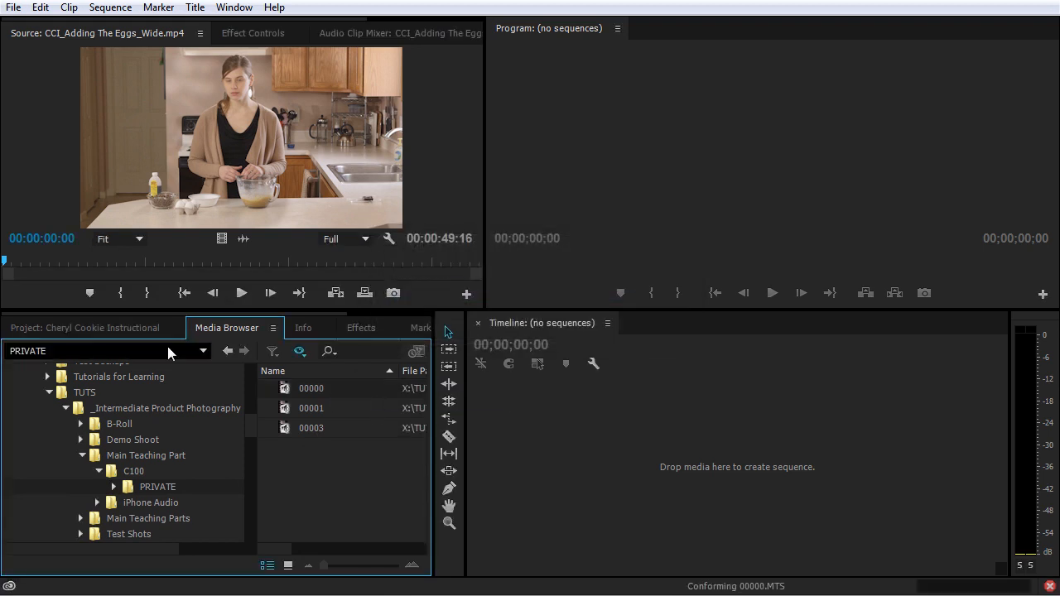
left_click(126, 327)
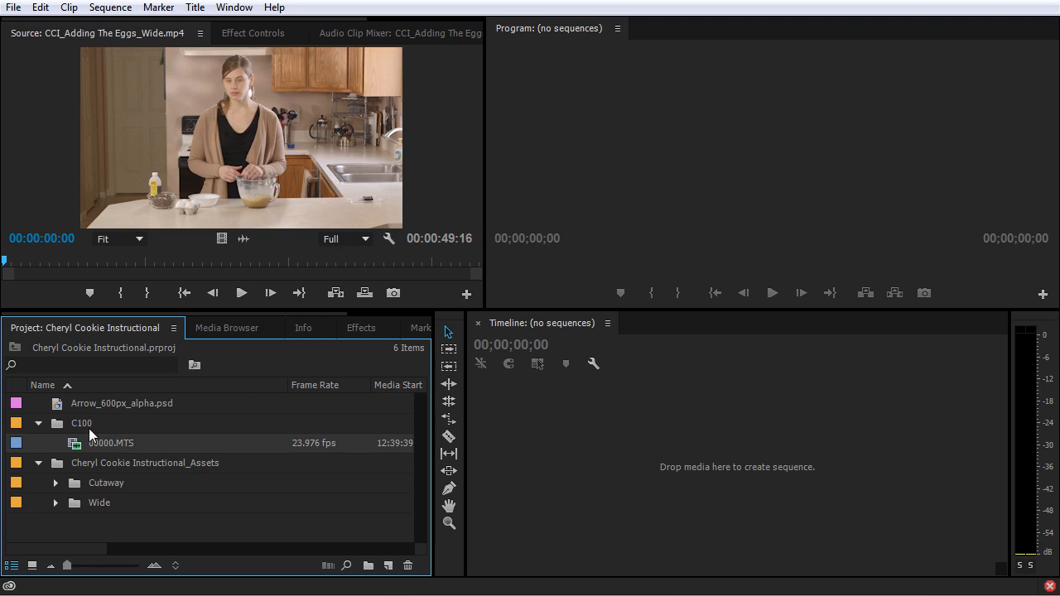
mouse_move(110, 443)
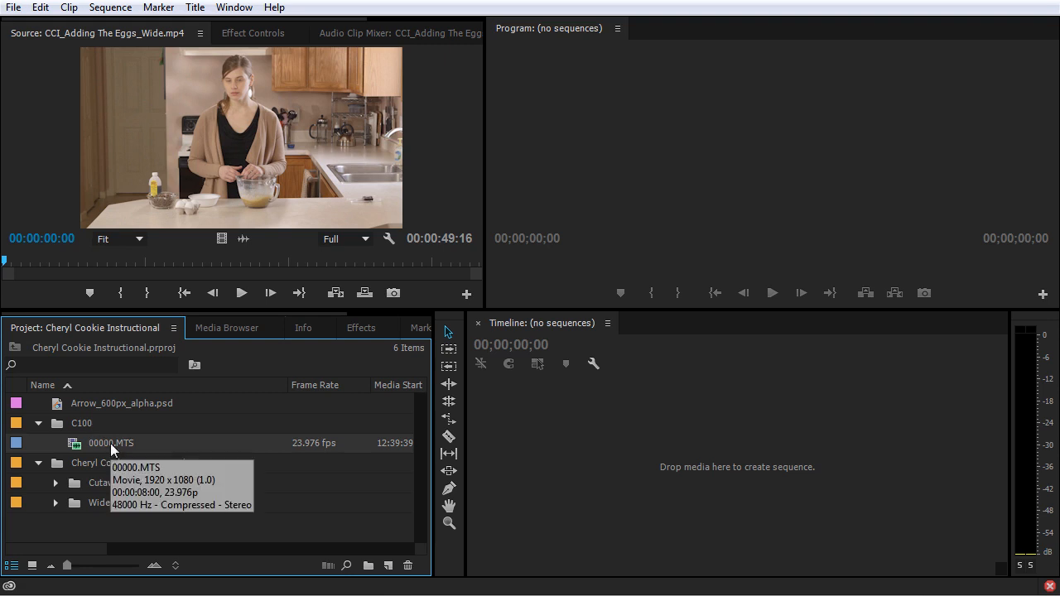
Step: Import clip 00000 from the PRIVATE folder a second time, without first selecting the C100 bin
left_click(227, 328)
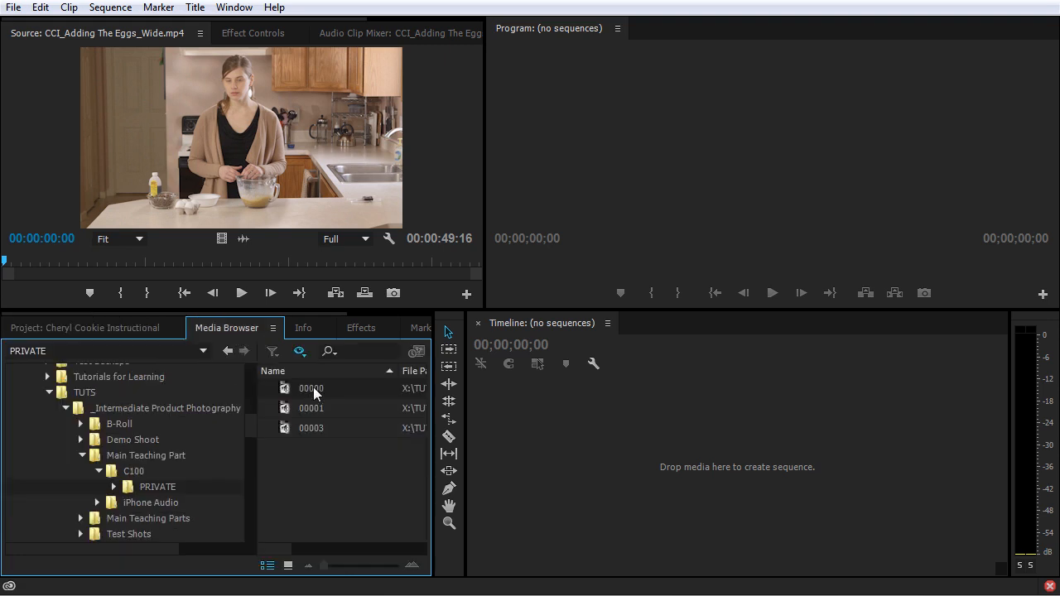
right_click(334, 388)
left_click(373, 405)
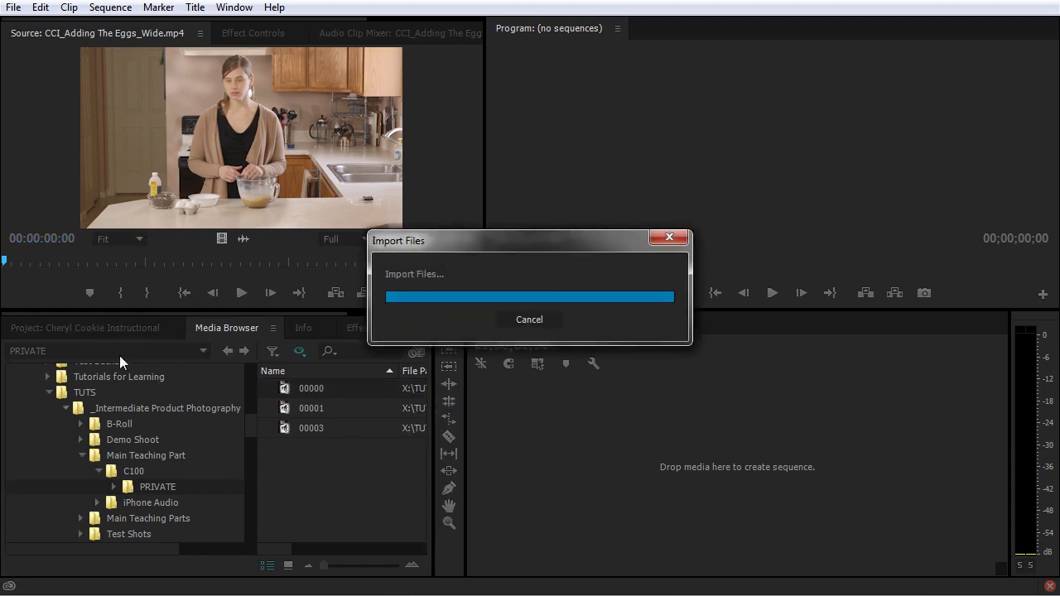
left_click(118, 327)
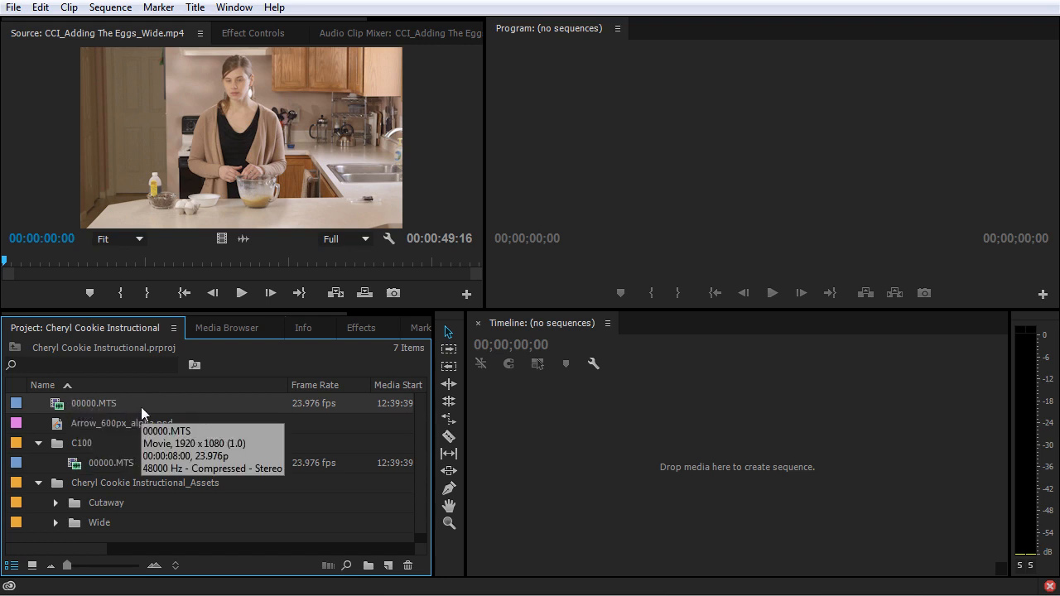
Step: Delete the duplicate 00000.MTS clip from the top level of the project
left_click(74, 447)
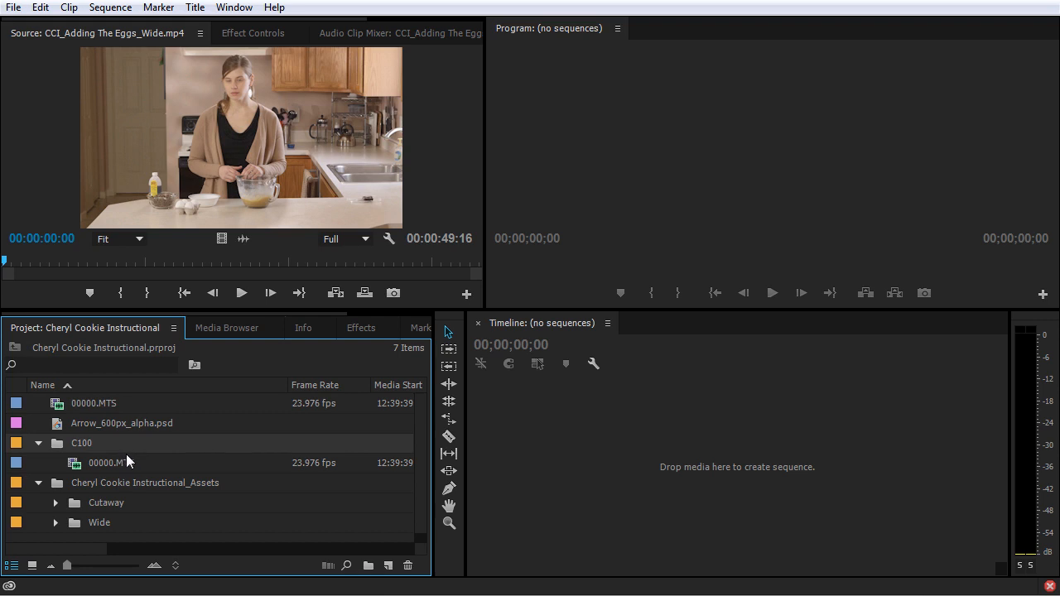
left_click(57, 405)
key("Delete")
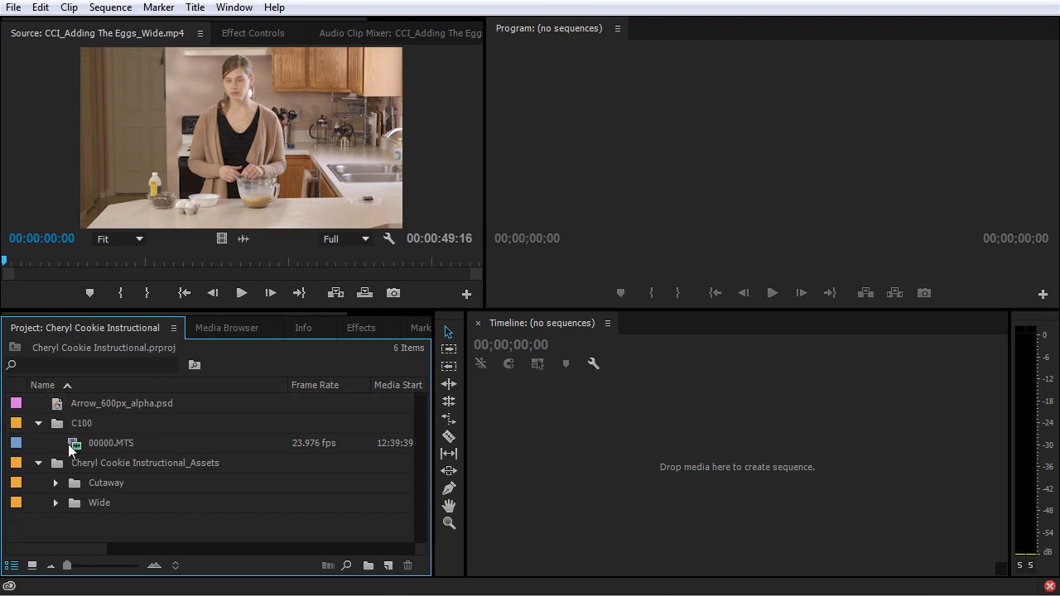
Step: Collapse both top-level bins and create a new bin named Footage beside them
mouse_move(68, 444)
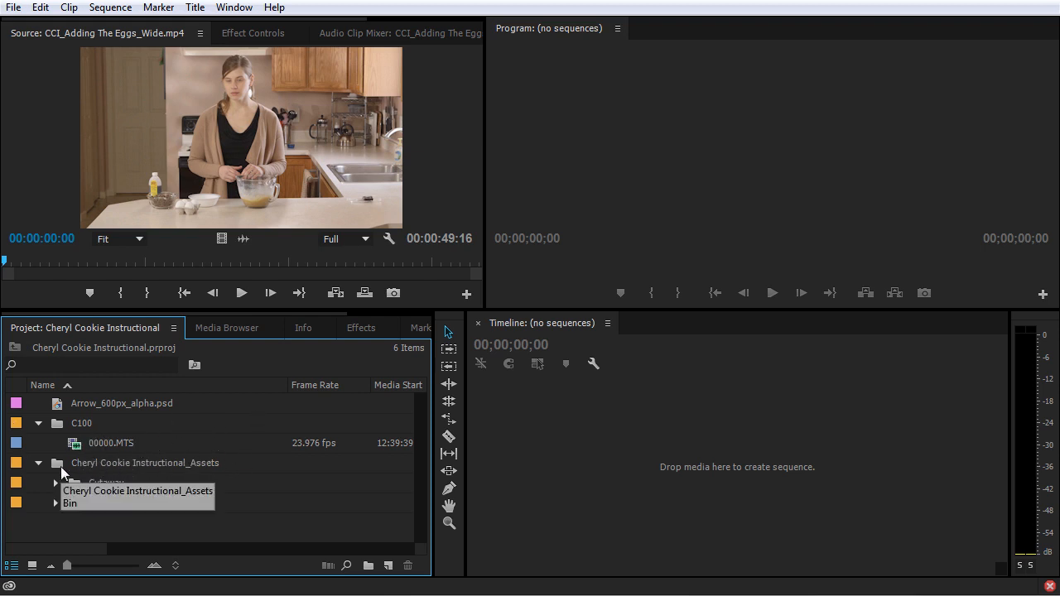
left_click(39, 423)
left_click(39, 443)
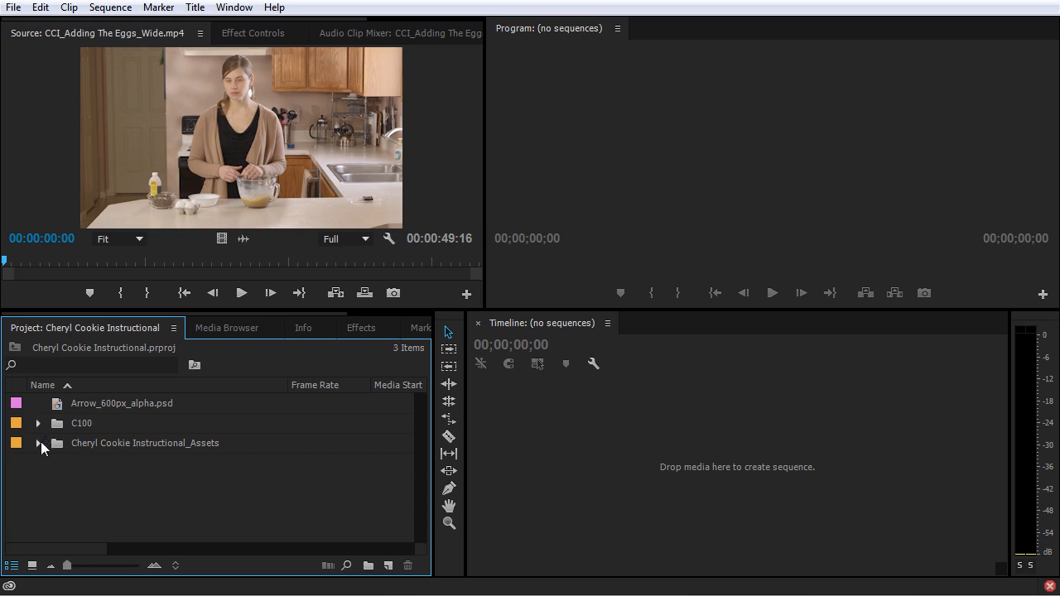
left_click(368, 566)
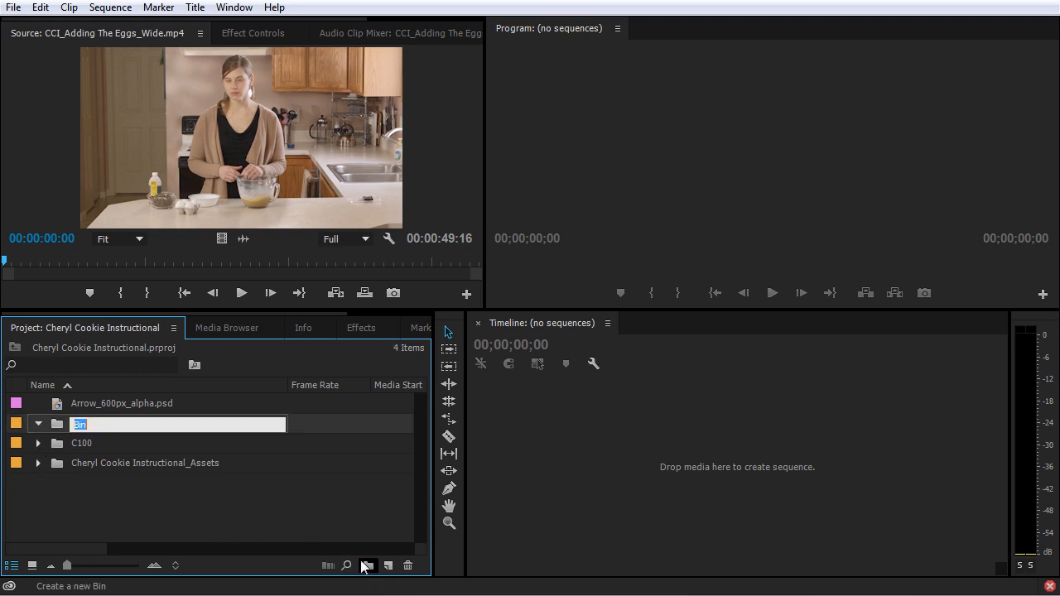
type("Footage")
key("Return")
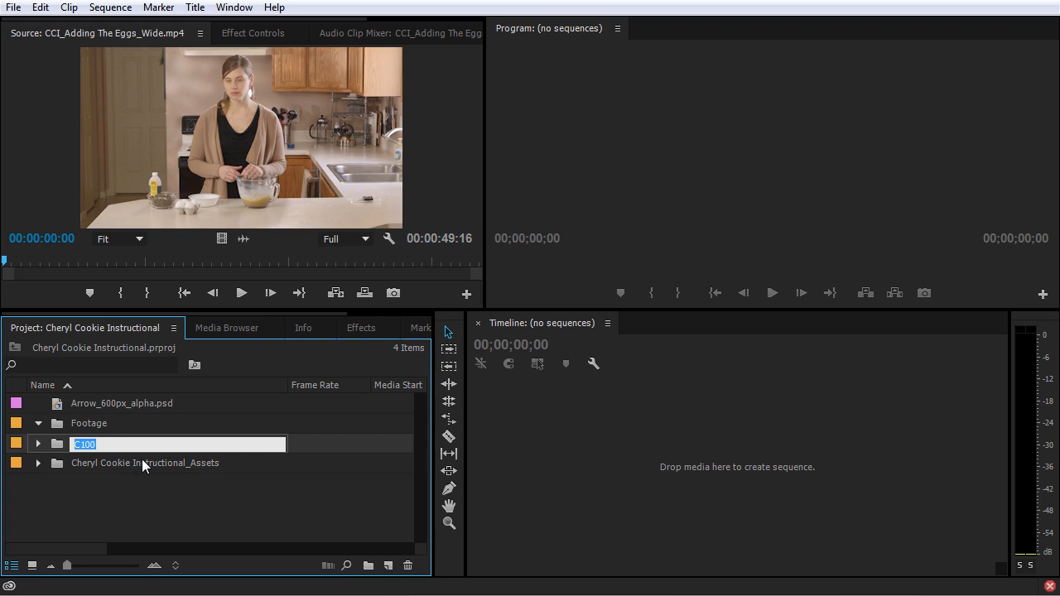
Step: Move the C100 and assets bins into the Footage bin, check its contents and collapse it
left_click_drag(122, 479, 85, 427)
left_click(38, 424)
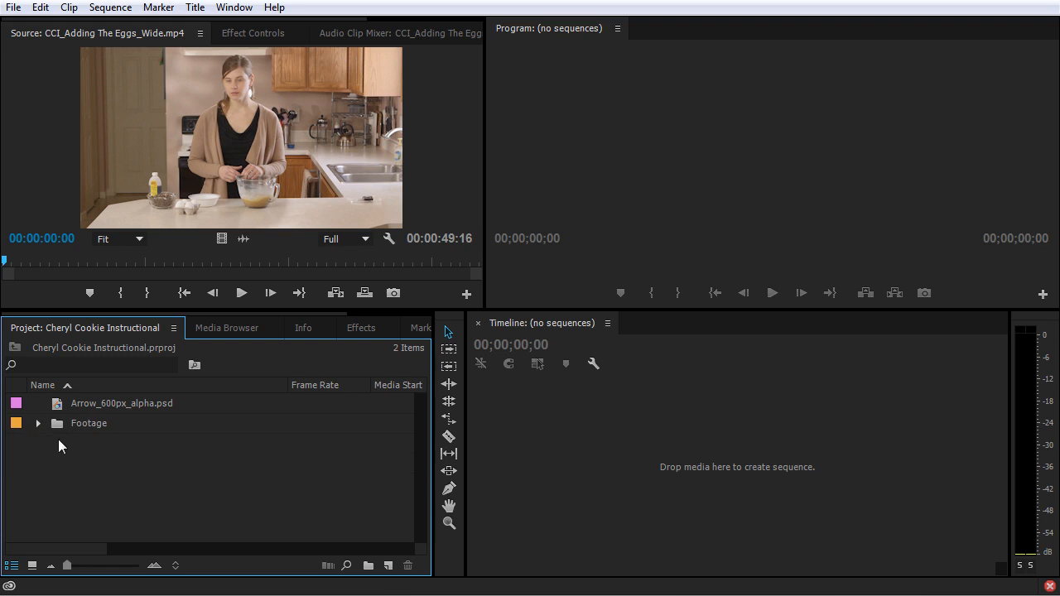
left_click(38, 423)
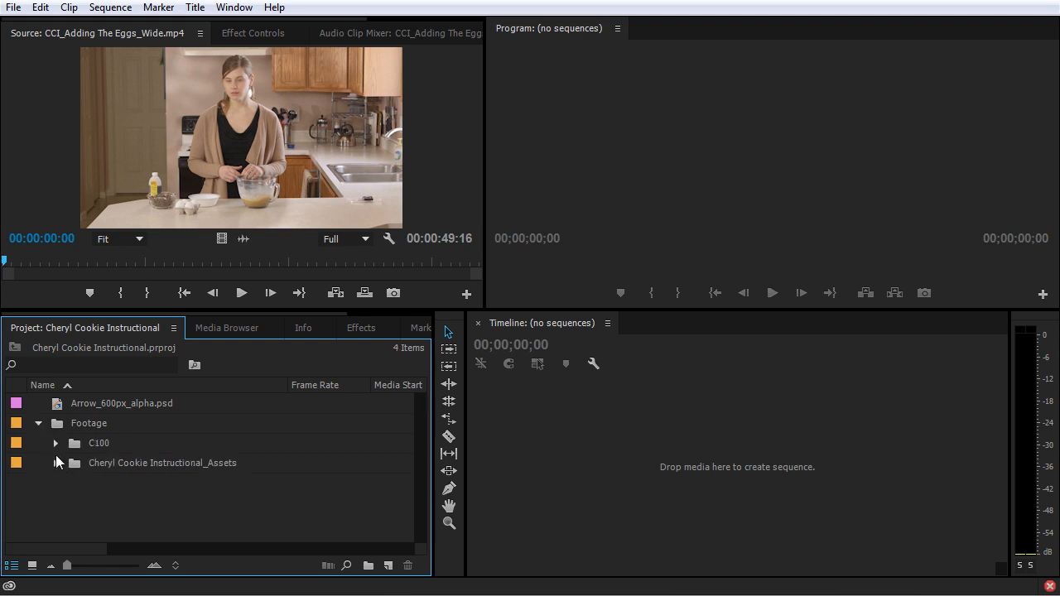
left_click(56, 463)
left_click(56, 462)
left_click(39, 423)
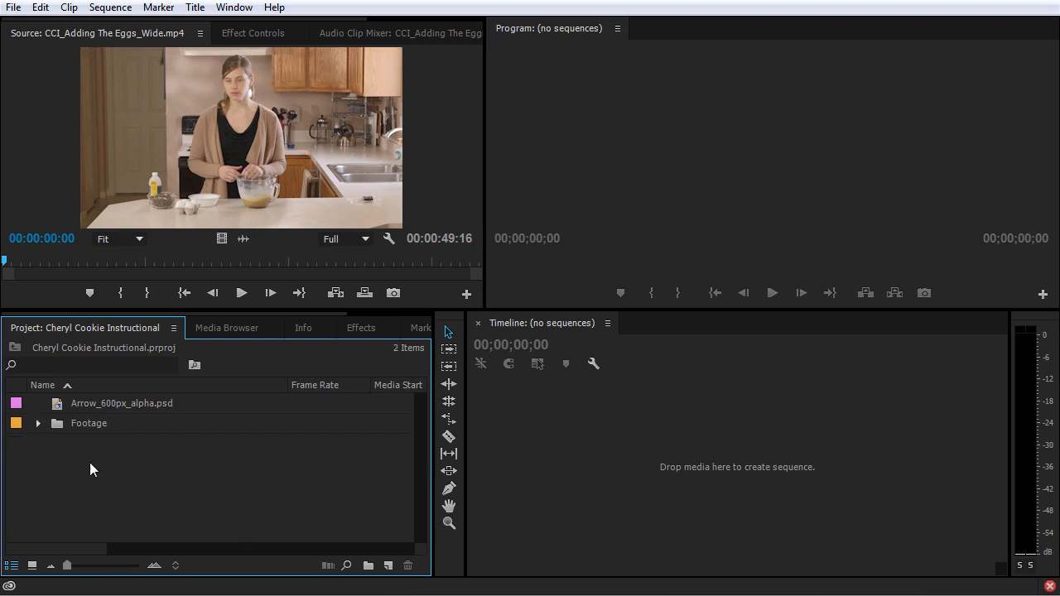
Step: Place Arrow_600px_alpha.psd in a new bin named Stills
left_click_drag(59, 406, 369, 566)
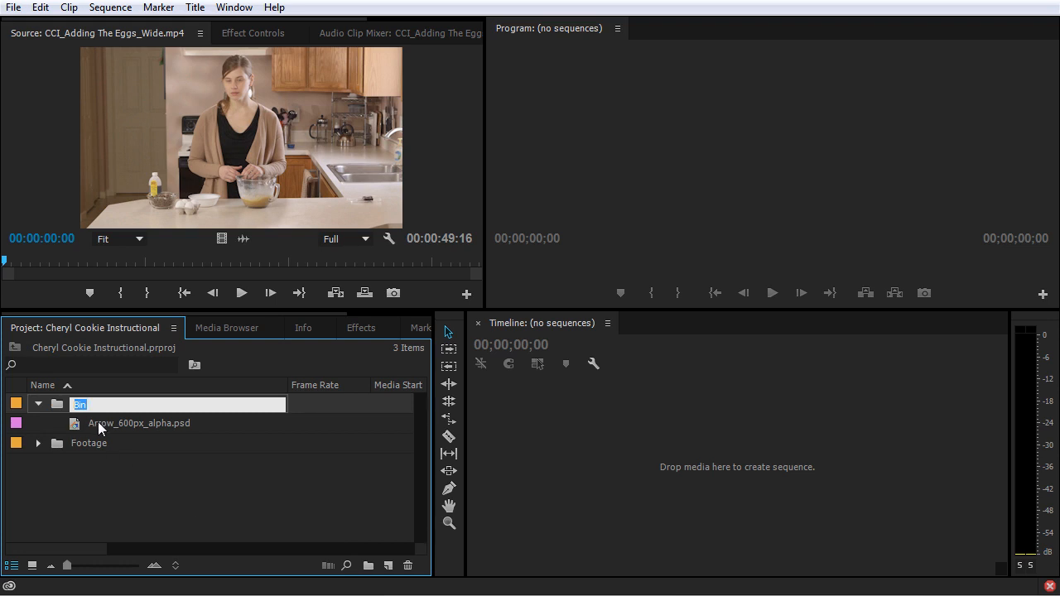
type("St")
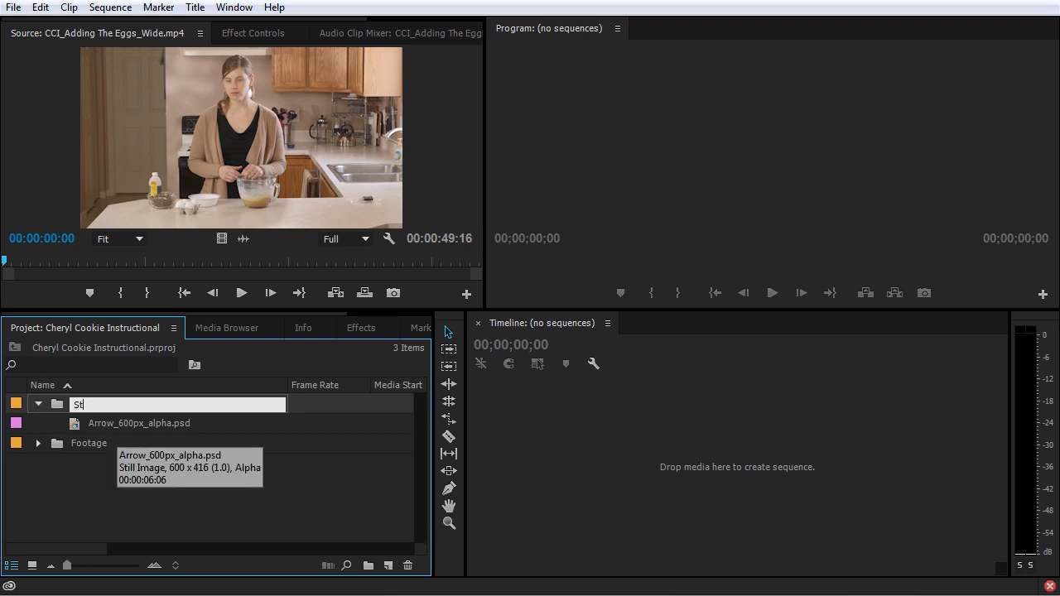
type("ills")
key("Tab")
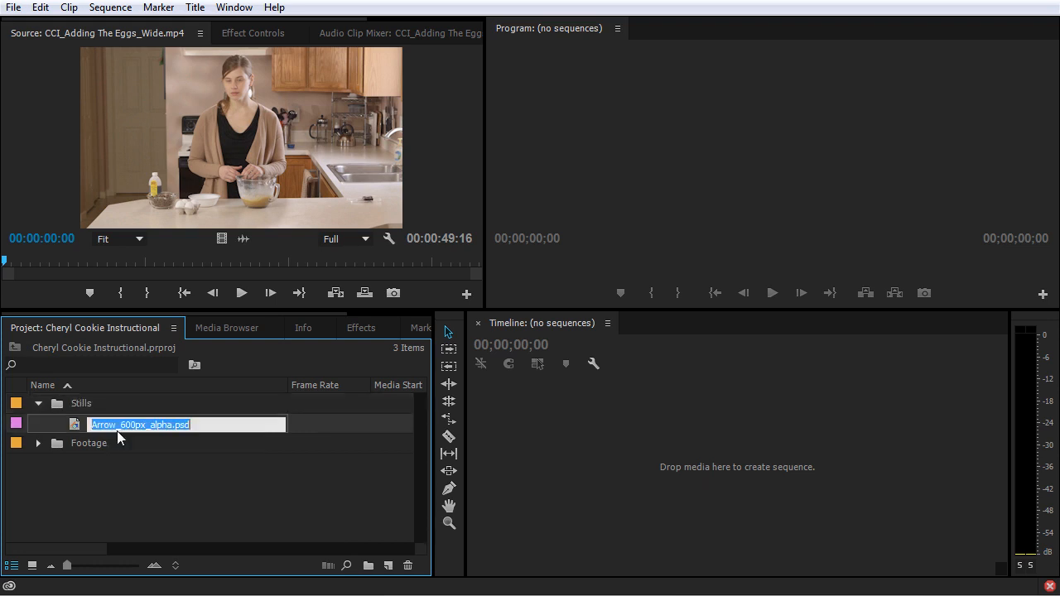
key("Return")
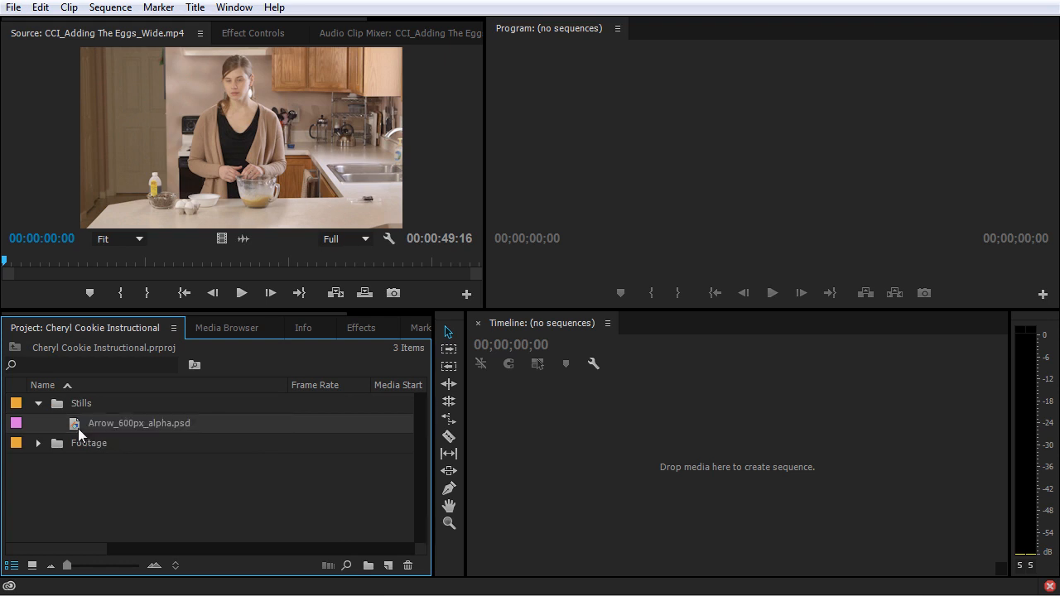
Step: Create a Graphics bin inside Stills that holds Arrow_600px_alpha.psd
left_click(371, 566)
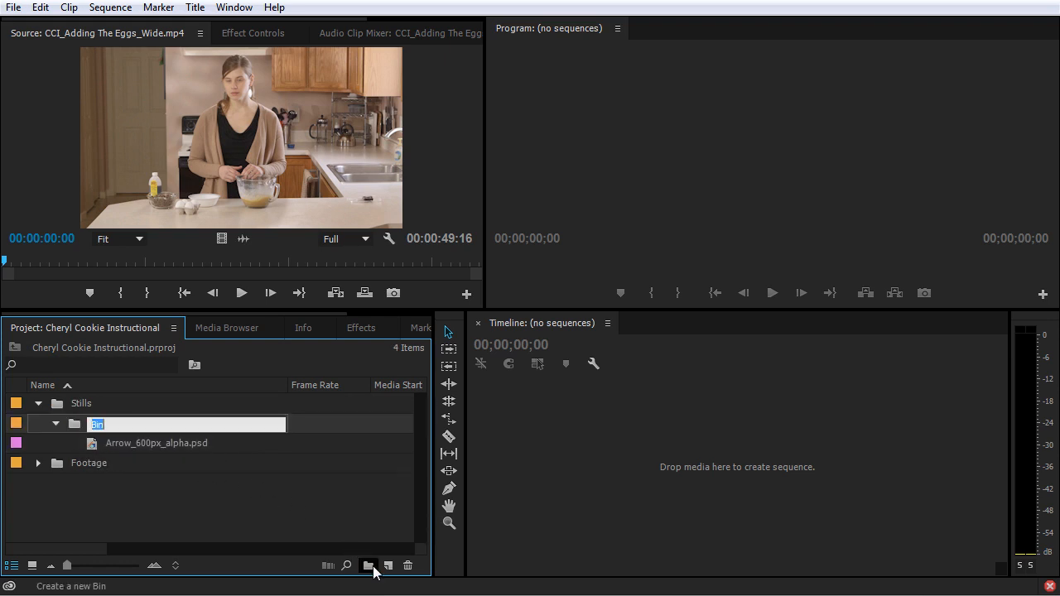
type("Graphics")
key("Return")
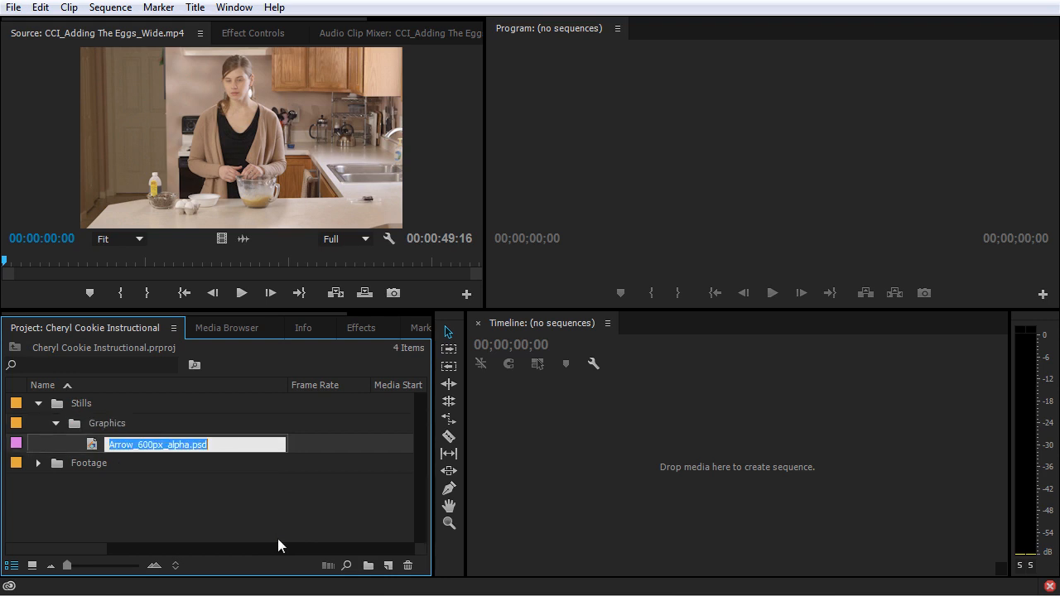
left_click(56, 423)
left_click(57, 424)
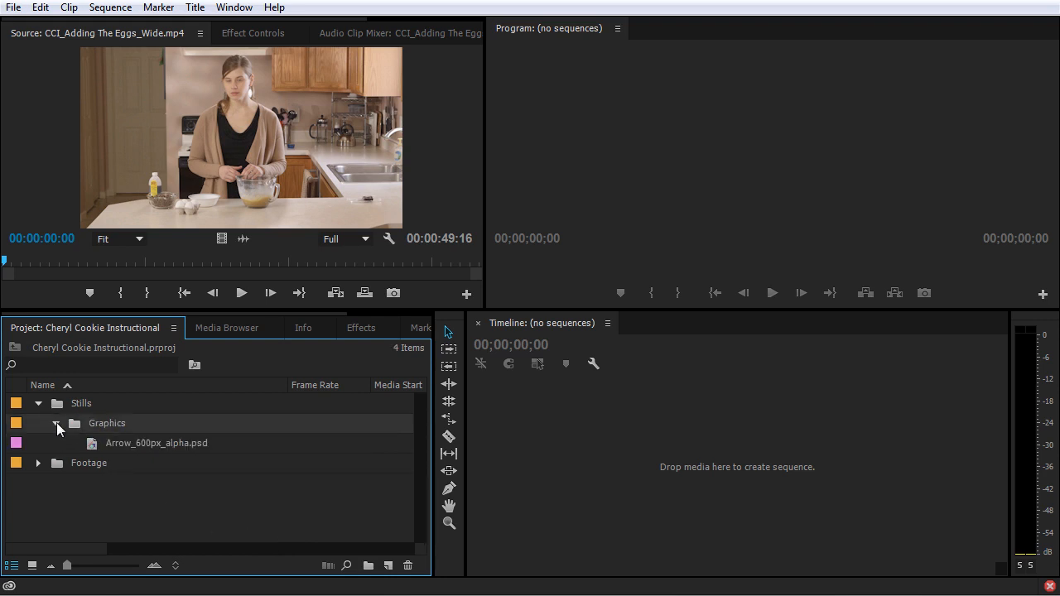
Step: Switch to Windows Explorer and import photos IMG_4946, IMG_4952 and IMG_4986 from the Edits_SM folder into the Stills bin
key("alt+Tab")
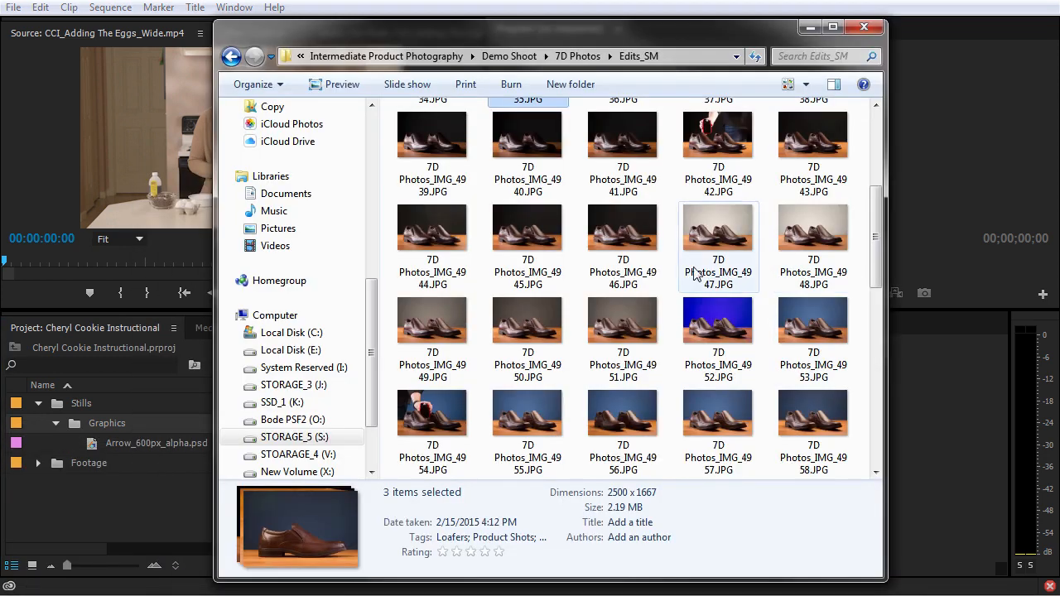
left_click(622, 238)
left_click(725, 317, "ctrl")
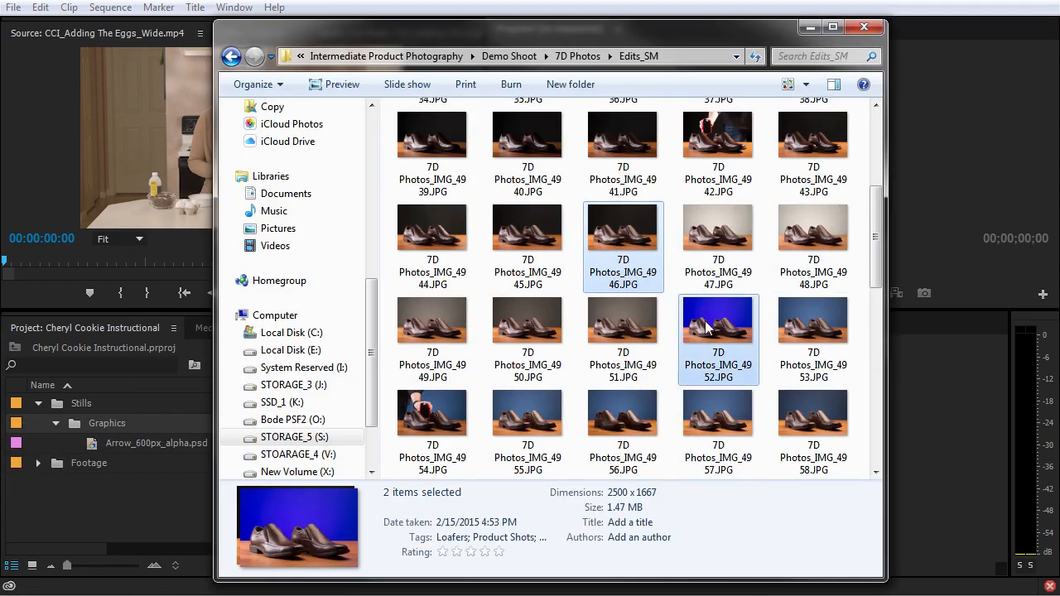
scroll(708, 335, "down", 5)
left_click(634, 327, "ctrl")
left_click_drag(633, 327, 80, 402)
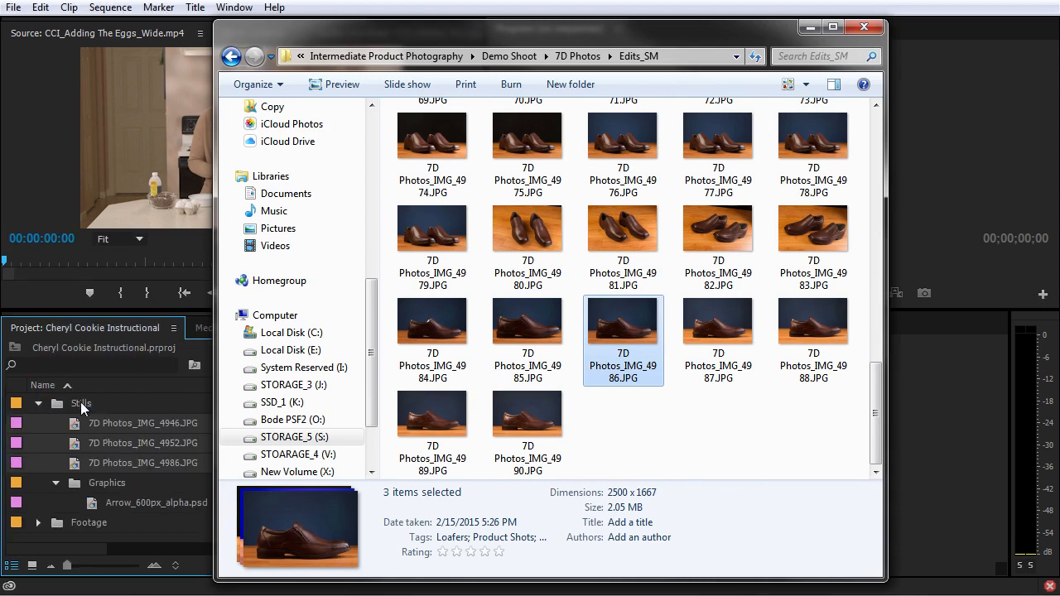
Step: Group the three 7D Photos JPGs in a new bin named Photos inside Stills and collapse the Stills bin
left_click(55, 402)
left_click(73, 424)
left_click(77, 463, "shift")
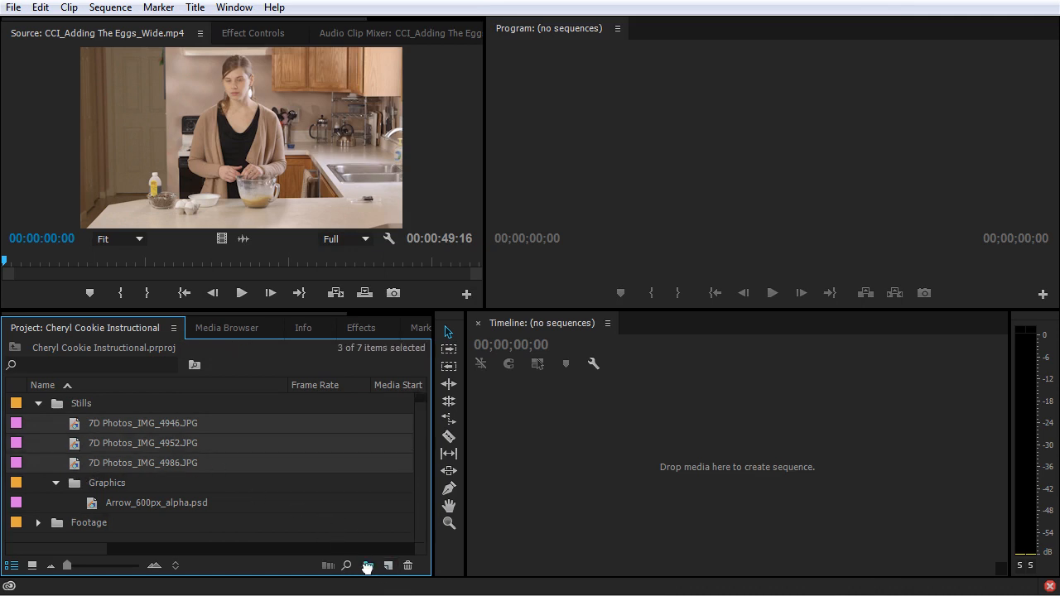
left_click(369, 566)
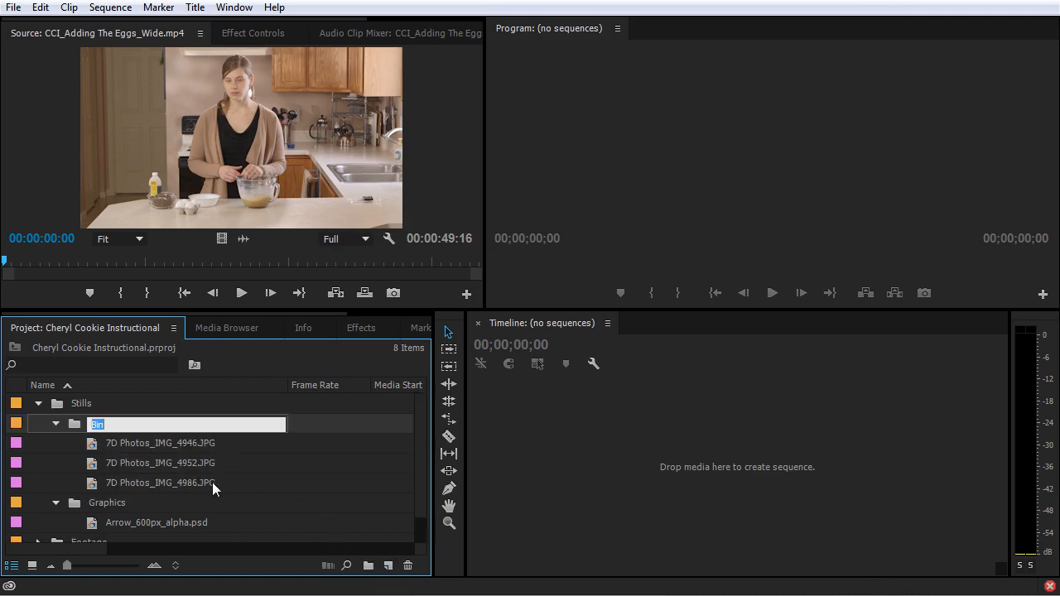
type("Photos")
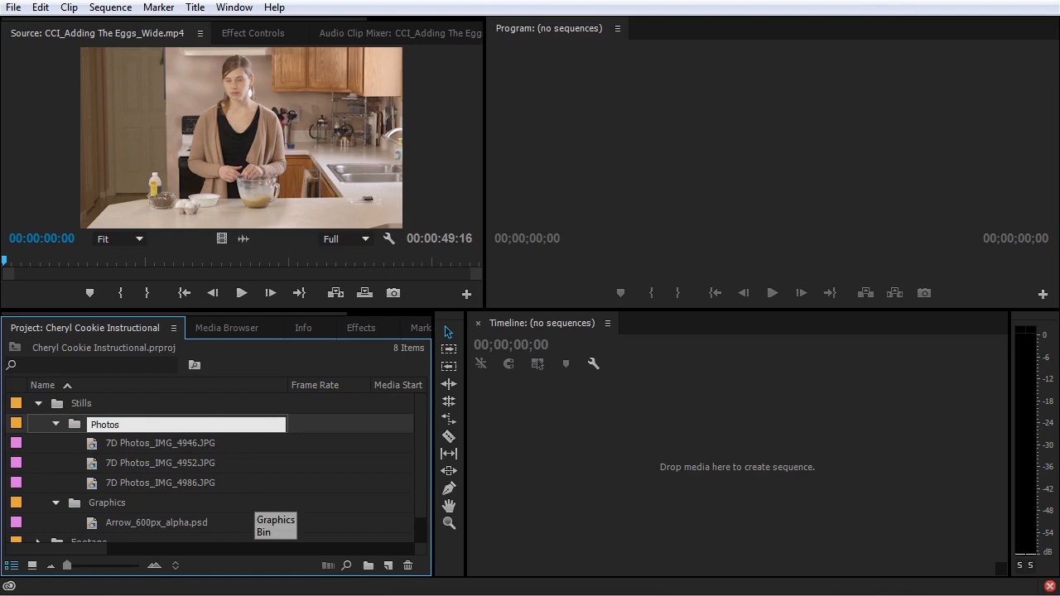
key("Tab")
left_click(174, 433)
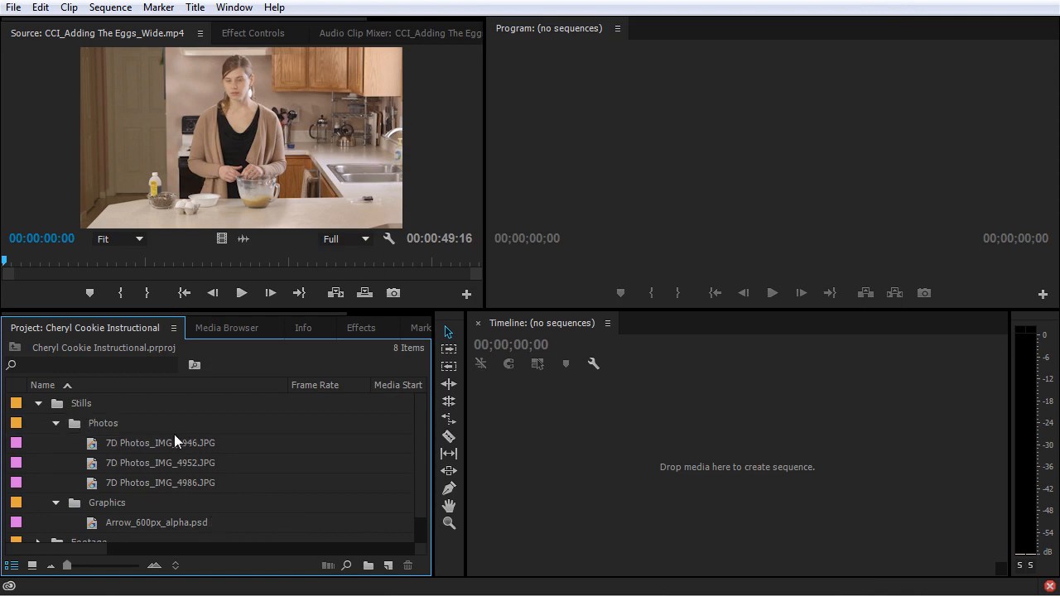
left_click(39, 404)
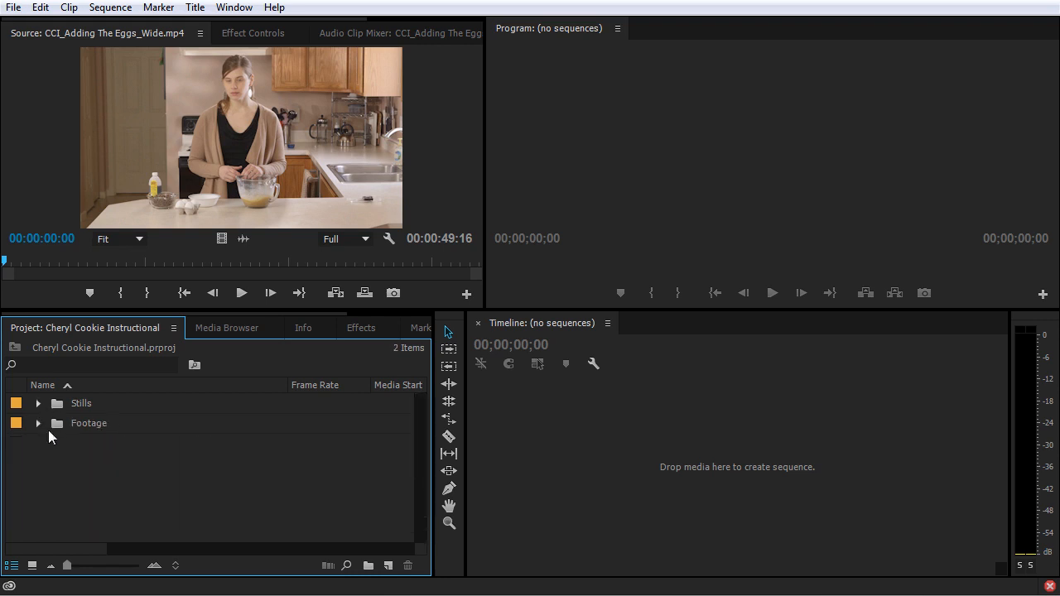
Step: Create two top-level bins named Audio and Titles
left_click(369, 566)
type("Audio")
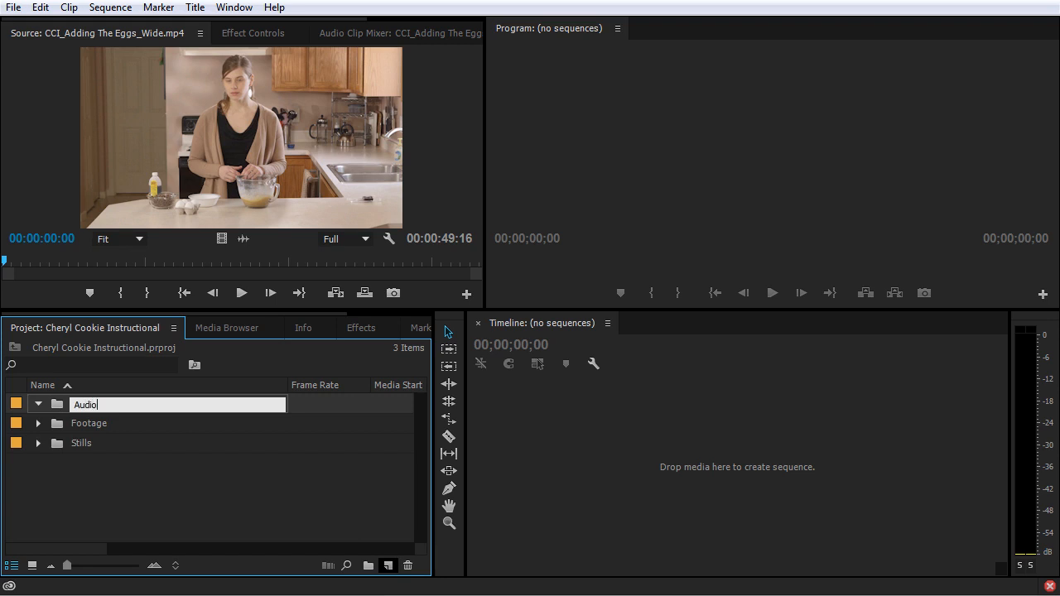
key("Tab")
left_click(241, 484)
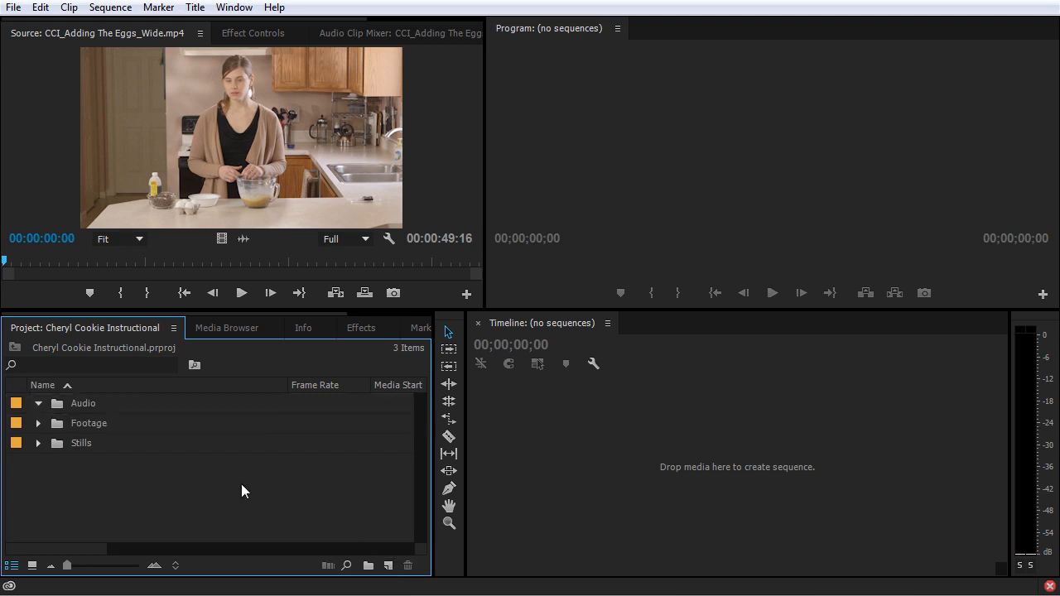
left_click(368, 566)
type("Titles")
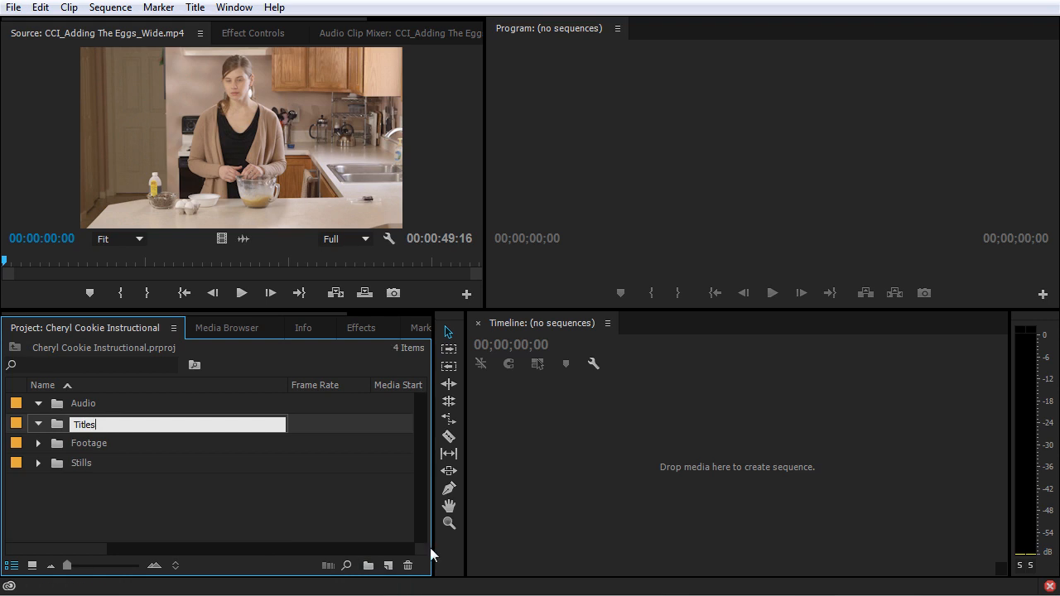
left_click(274, 519)
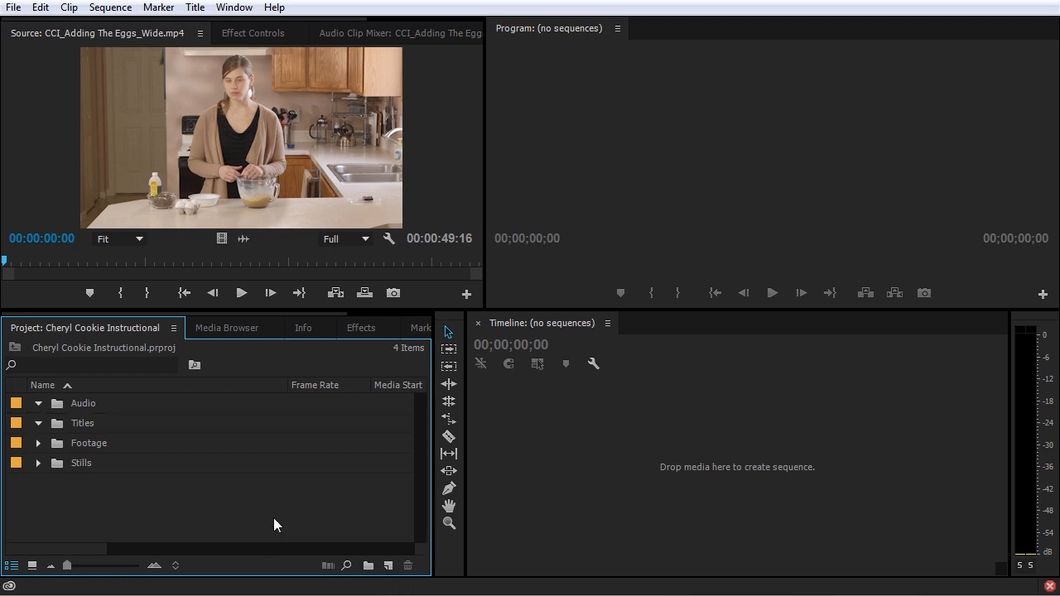
Step: Add two more top-level bins named Sequence and Mattes
left_click(368, 566)
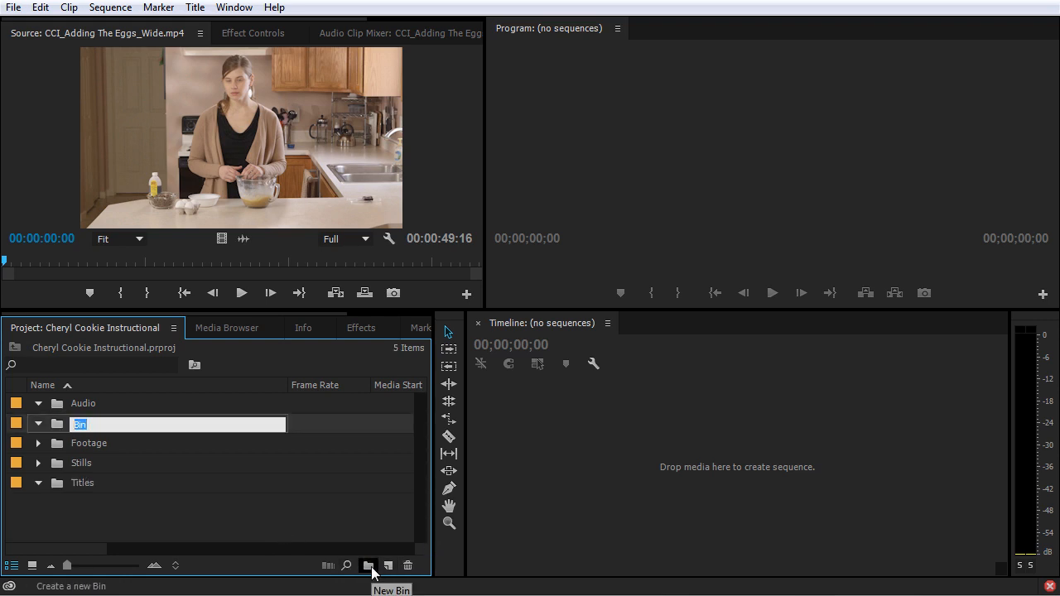
type("Sequence")
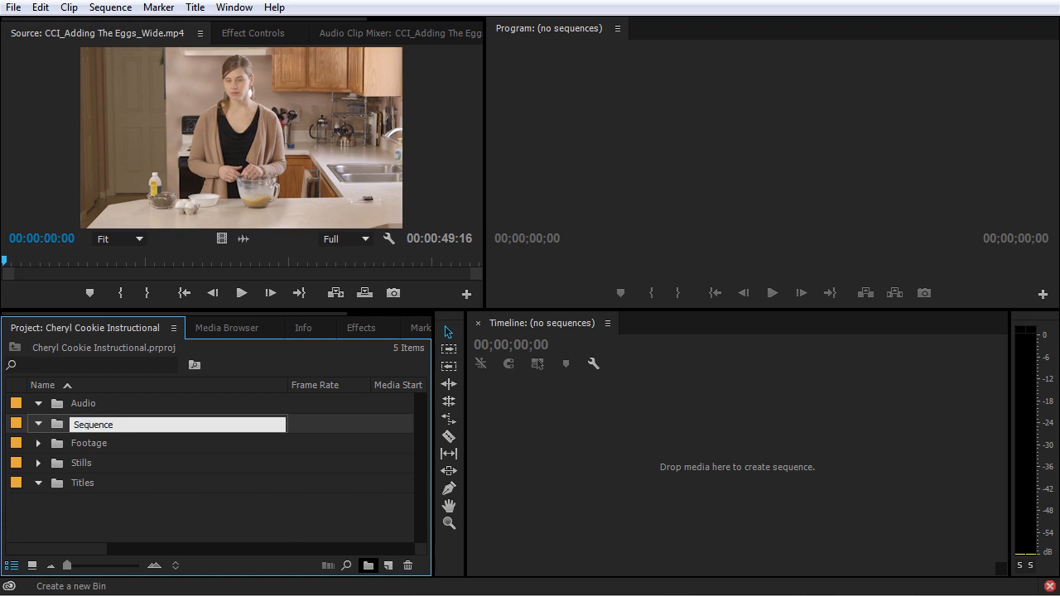
left_click(312, 549)
left_click(368, 566)
type("B")
key("BackSpace")
type("Mattes")
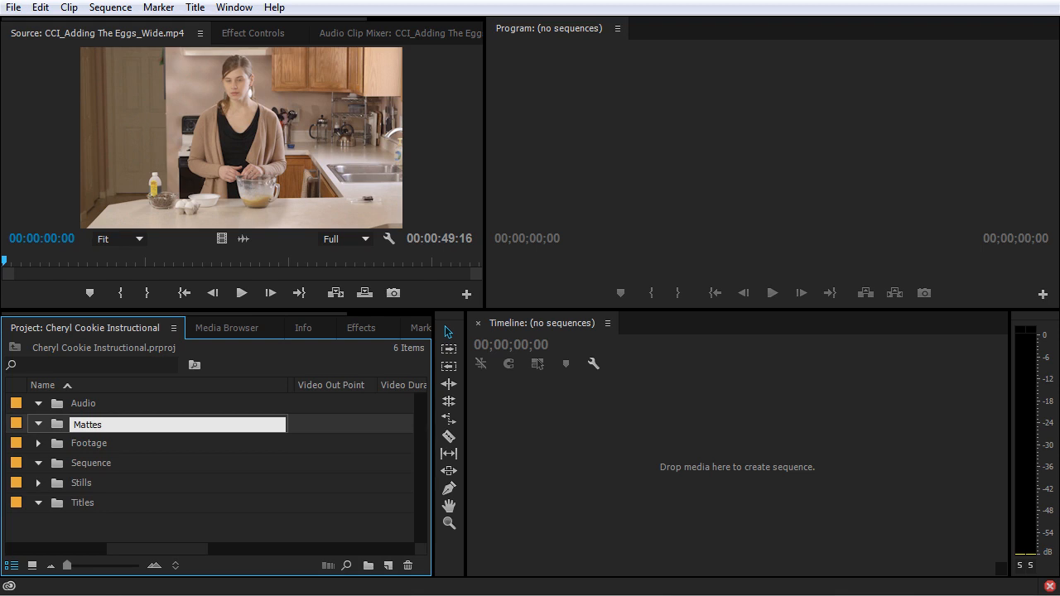
left_click(251, 517)
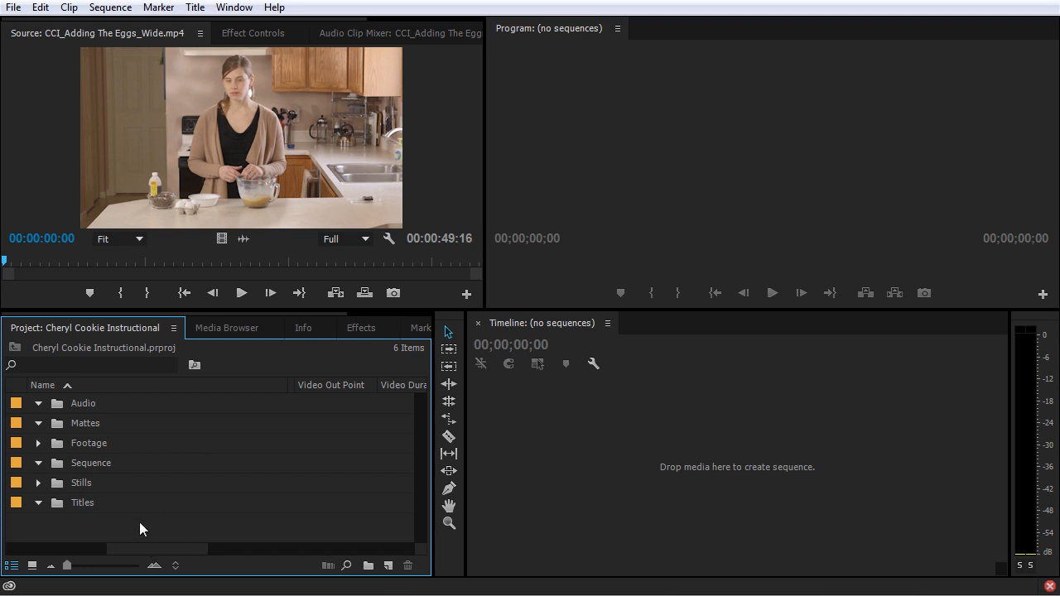
right_click(199, 404)
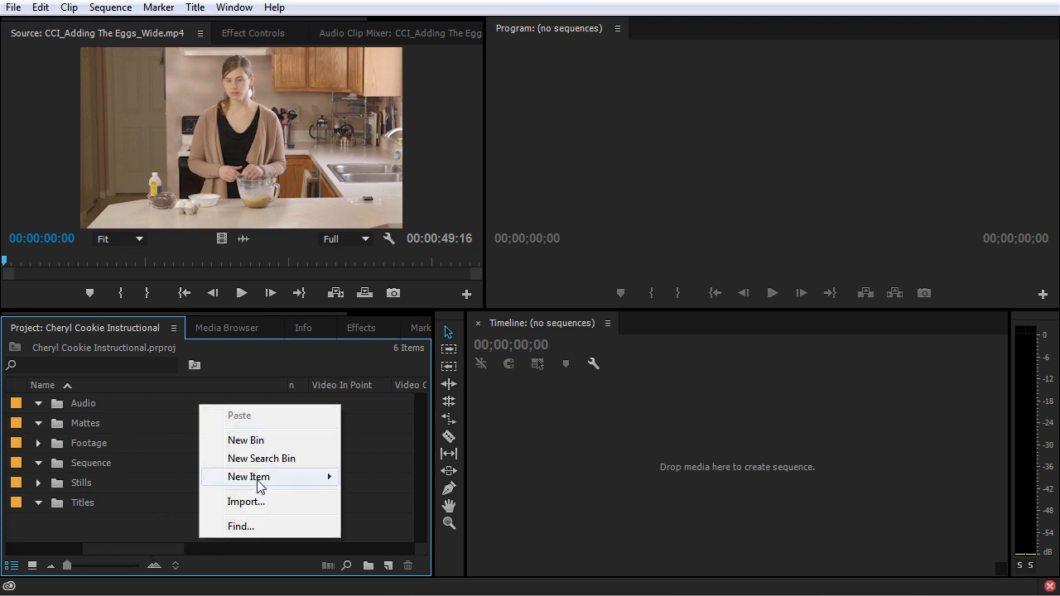
mouse_move(259, 486)
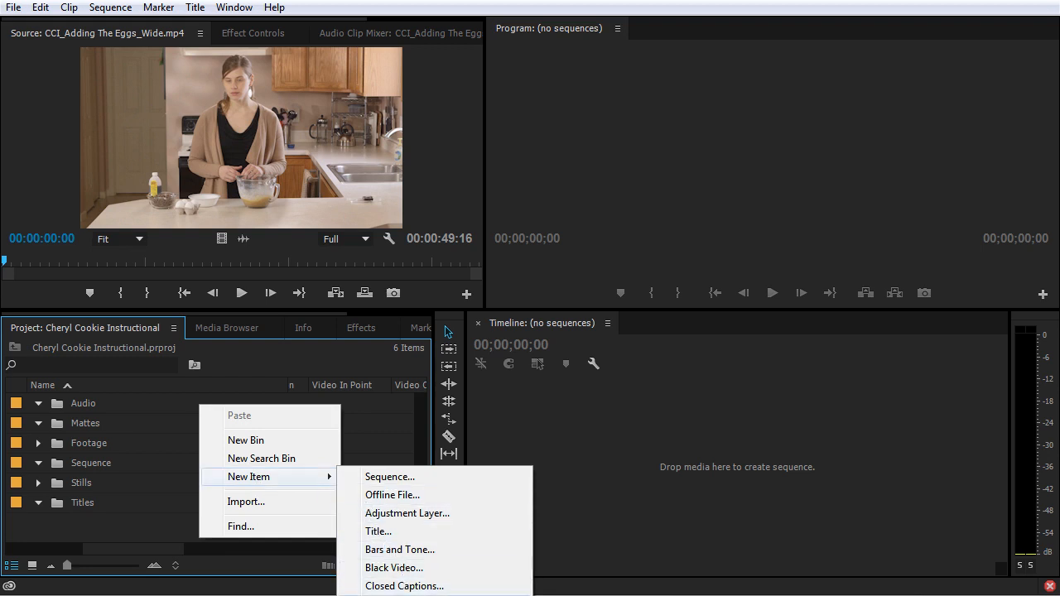
left_click(148, 522)
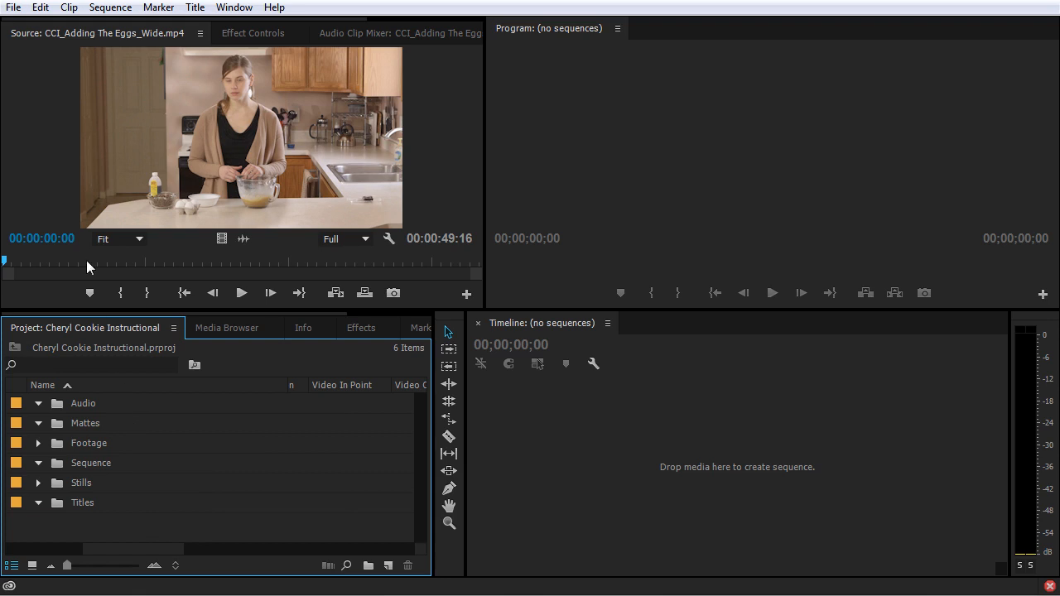
Step: Create a white (FFFFFF) 1920 x 1080, 23.976 fps color matte named White Matte and place it in the Mattes bin
left_click(14, 7)
mouse_move(38, 27)
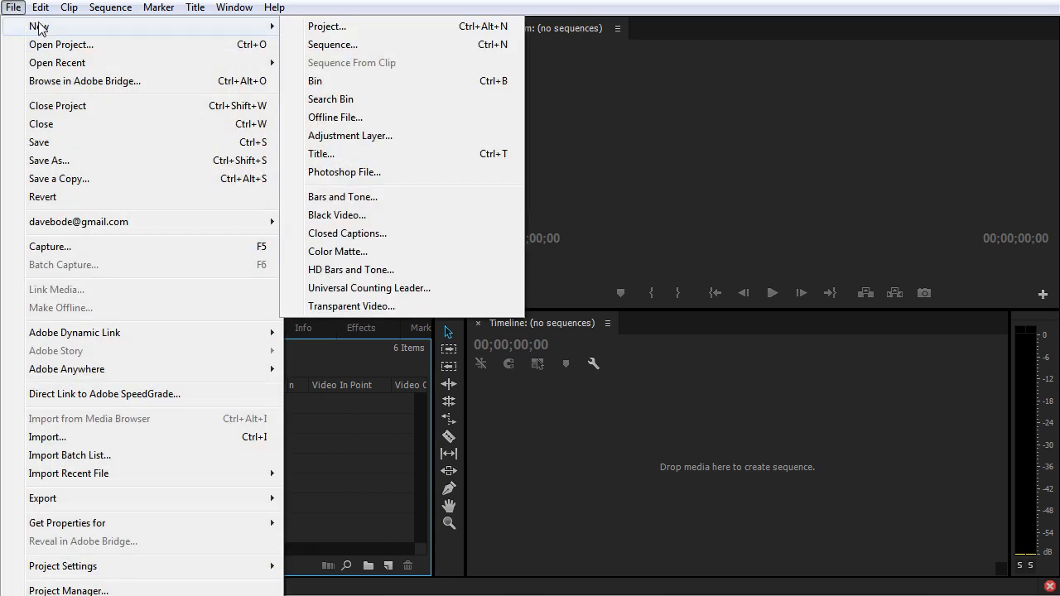
left_click(358, 252)
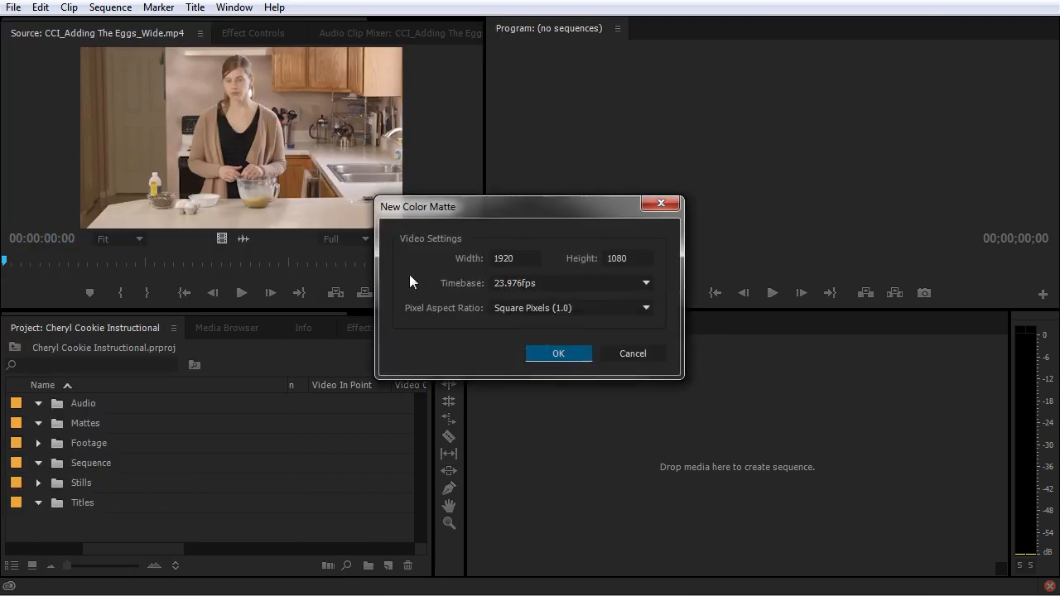
left_click(558, 353)
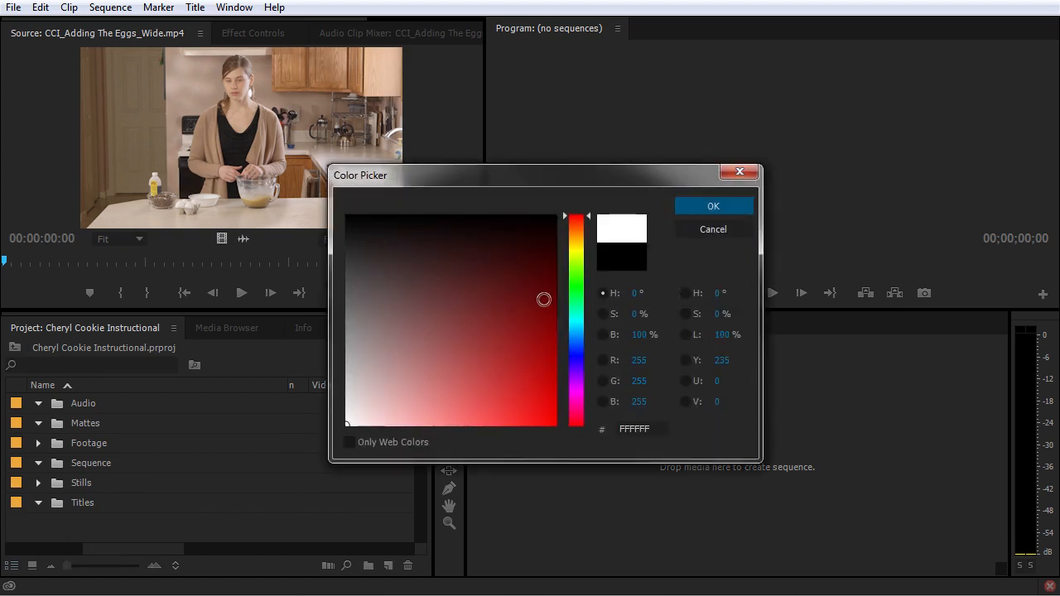
left_click(714, 207)
type("White Matte")
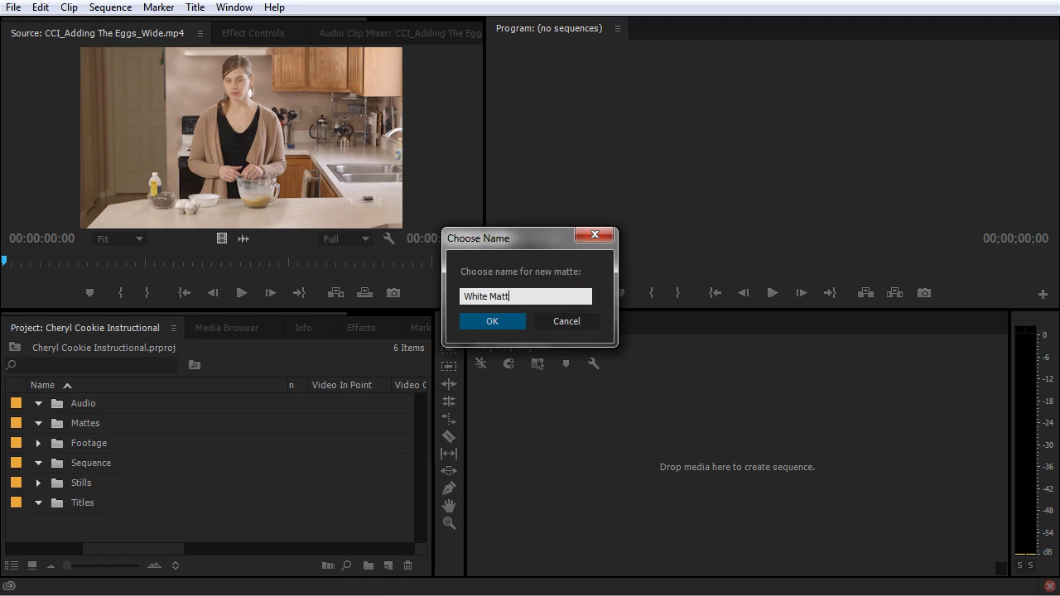
key("Return")
left_click_drag(66, 509, 61, 451)
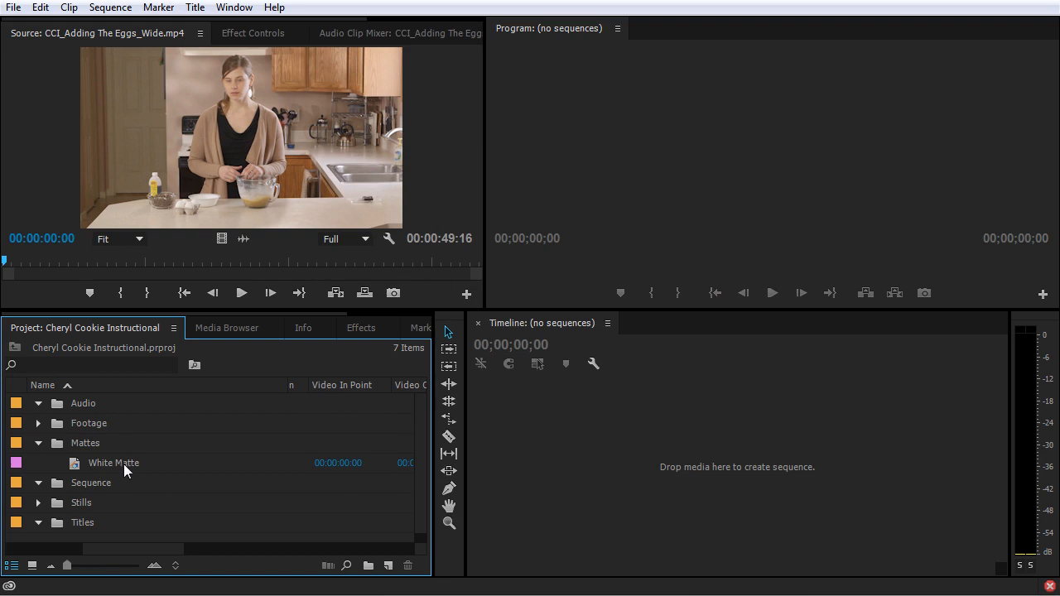
Step: Collapse the Mattes, Titles, Sequence and Audio bins
left_click(38, 444)
left_click(38, 502)
left_click(38, 463)
left_click(38, 404)
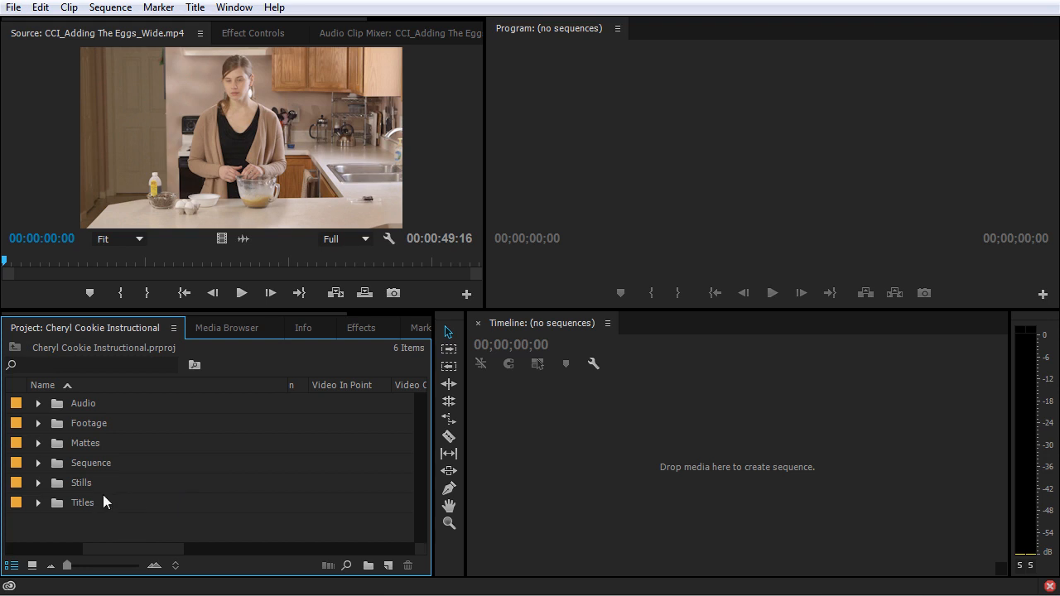
Step: Examine how the clips are named in the Wide bin of the assets bin inside Footage, and collapse both bins
left_click(38, 423)
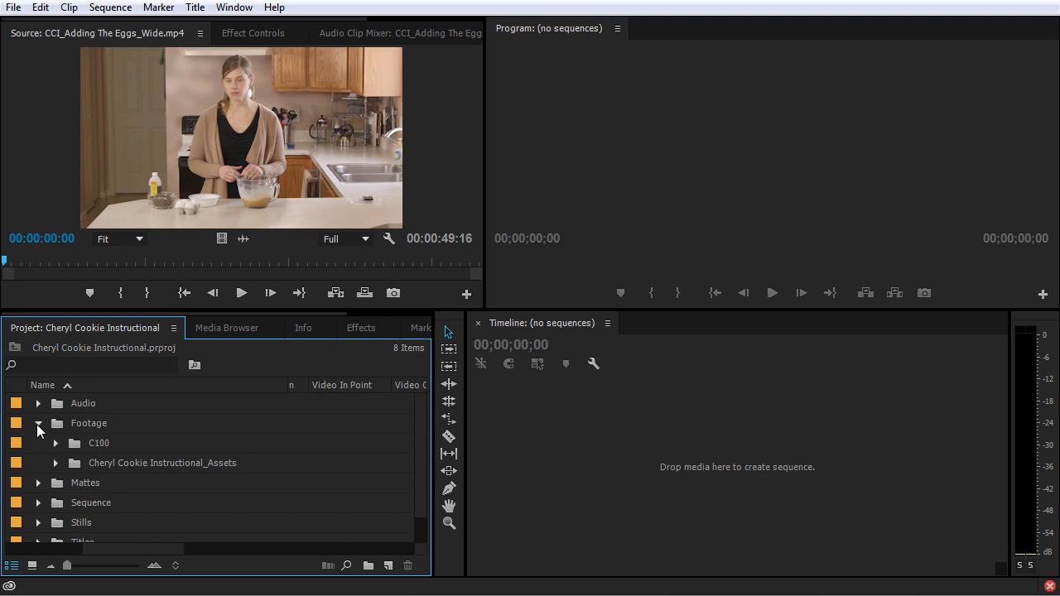
left_click(55, 463)
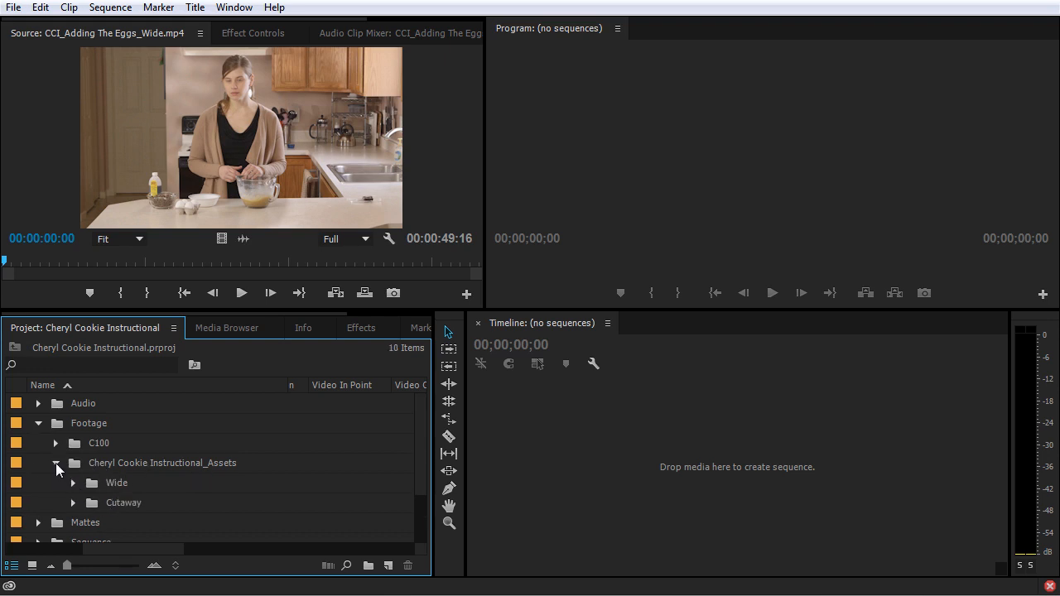
left_click(72, 483)
scroll(75, 488, "down", 3)
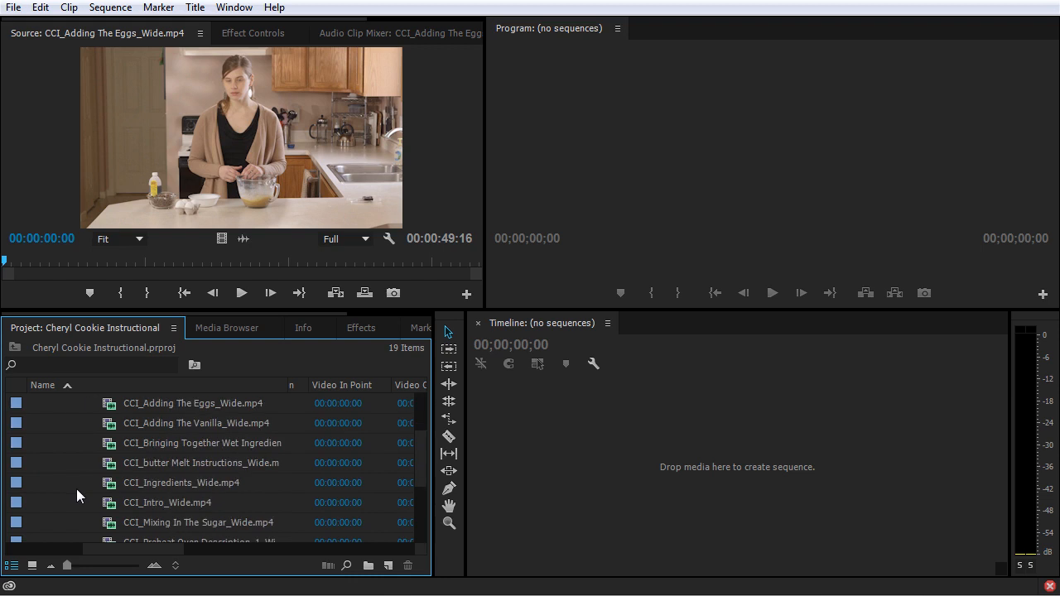
scroll(115, 454, "down", 2)
scroll(116, 454, "up", 4)
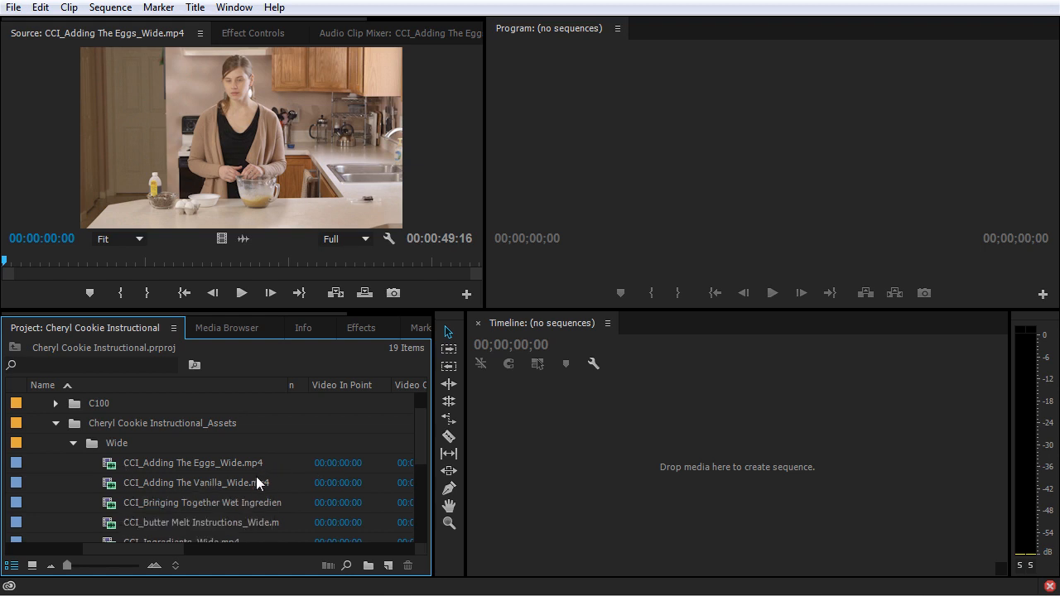
left_click(73, 444)
left_click(56, 423)
Step: Open 00000.MTS from the C100 bin in the Source Monitor and scrub through it to check its content
left_click(56, 423)
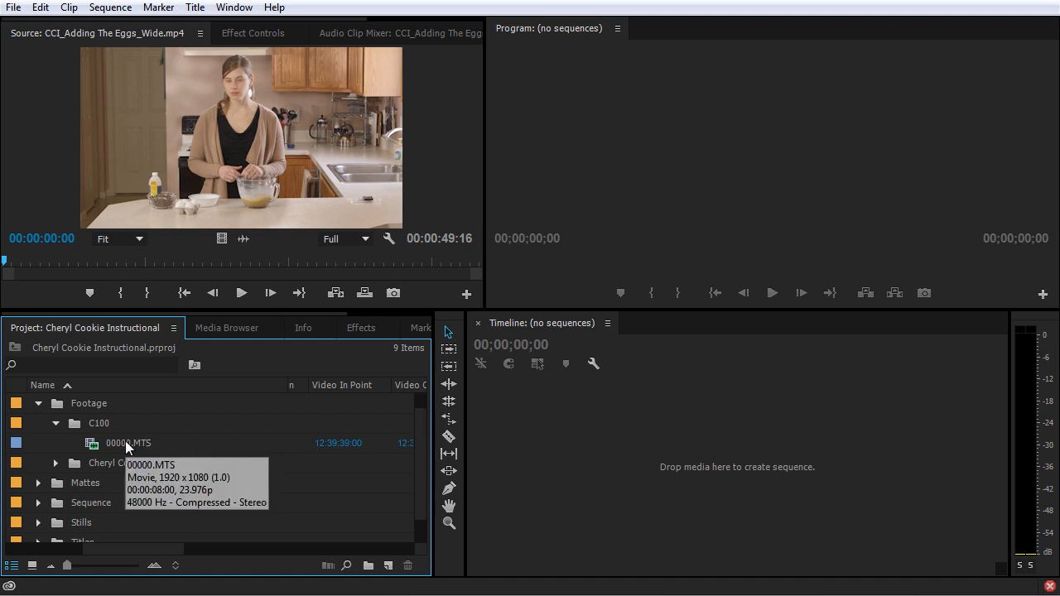
double_click(94, 443)
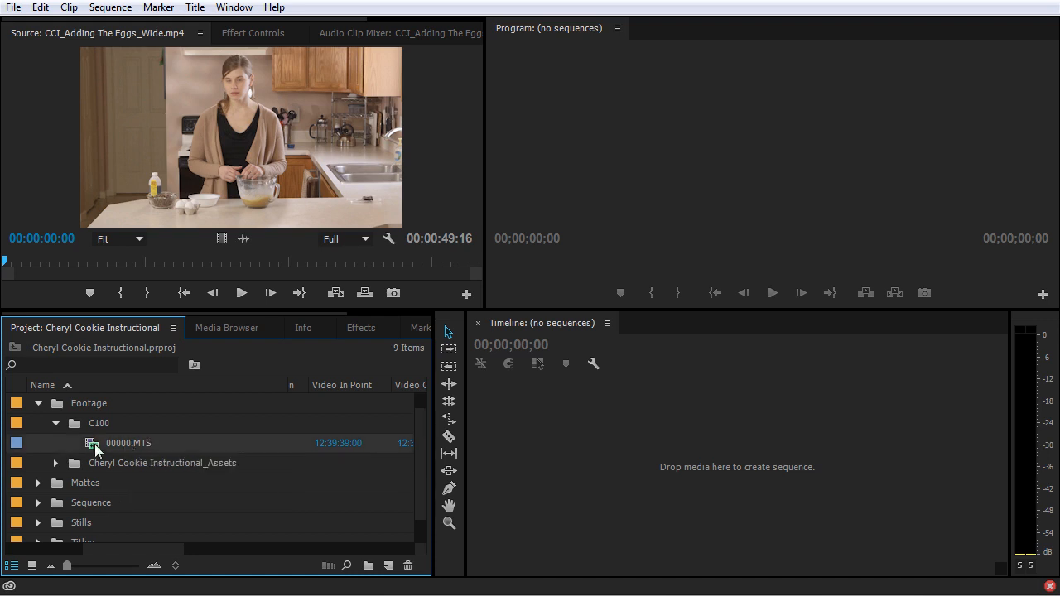
left_click(179, 261)
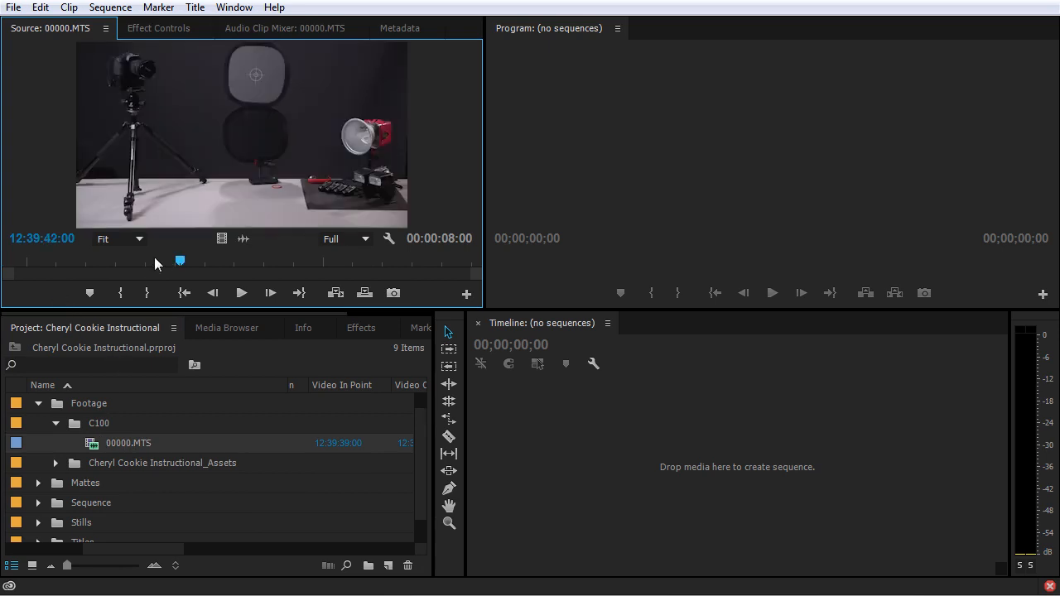
left_click_drag(102, 265, 204, 270)
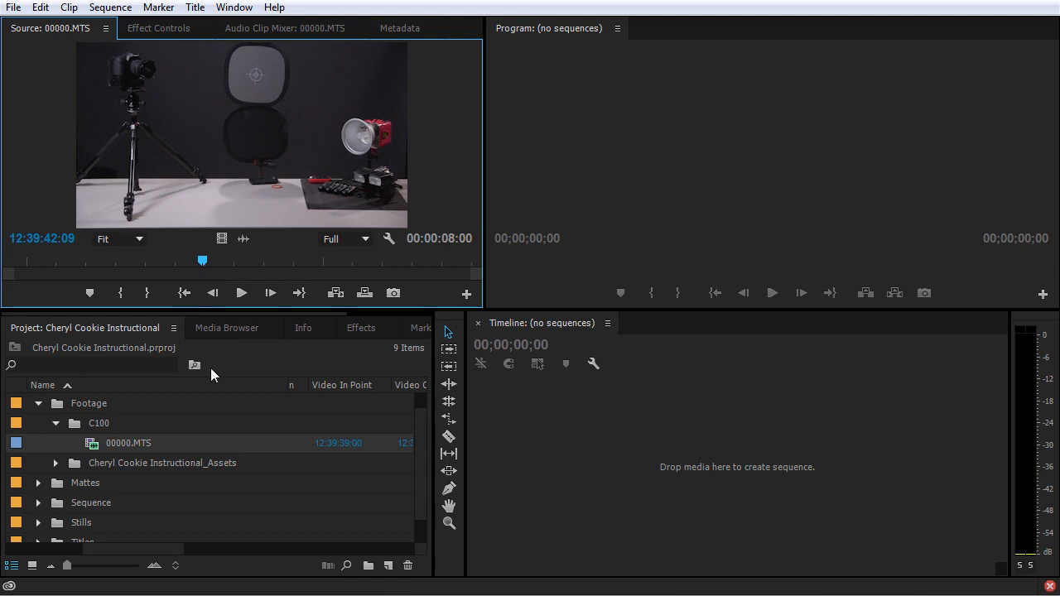
Step: Rename the 00000.MTS clip in the C100 bin to Table with Photo Stuff
left_click(91, 449)
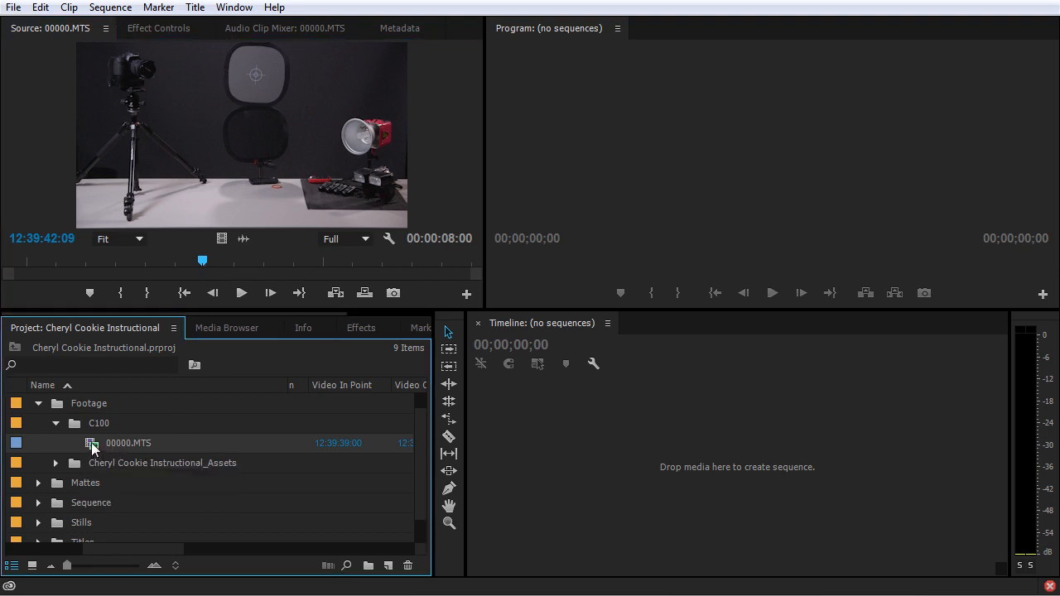
left_click(123, 443)
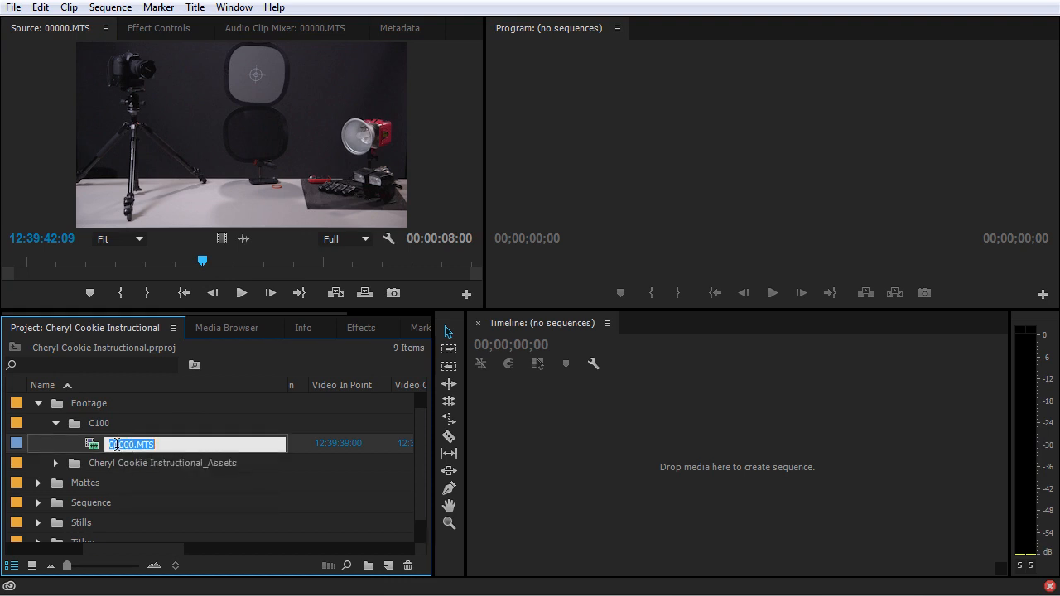
left_click(117, 445)
type("Table with Photo Stuff_")
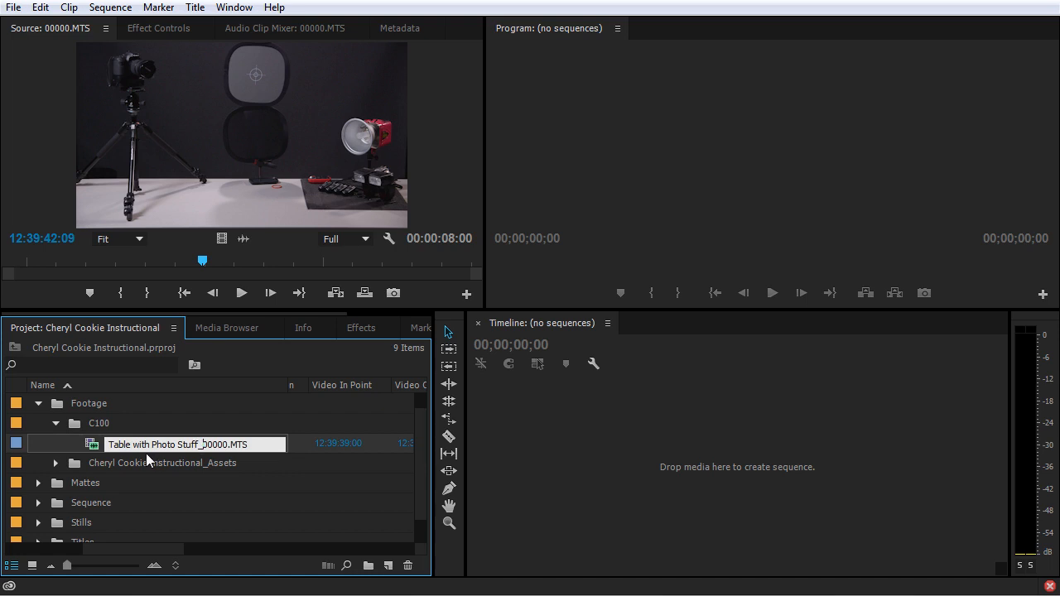
left_click_drag(202, 445, 258, 445)
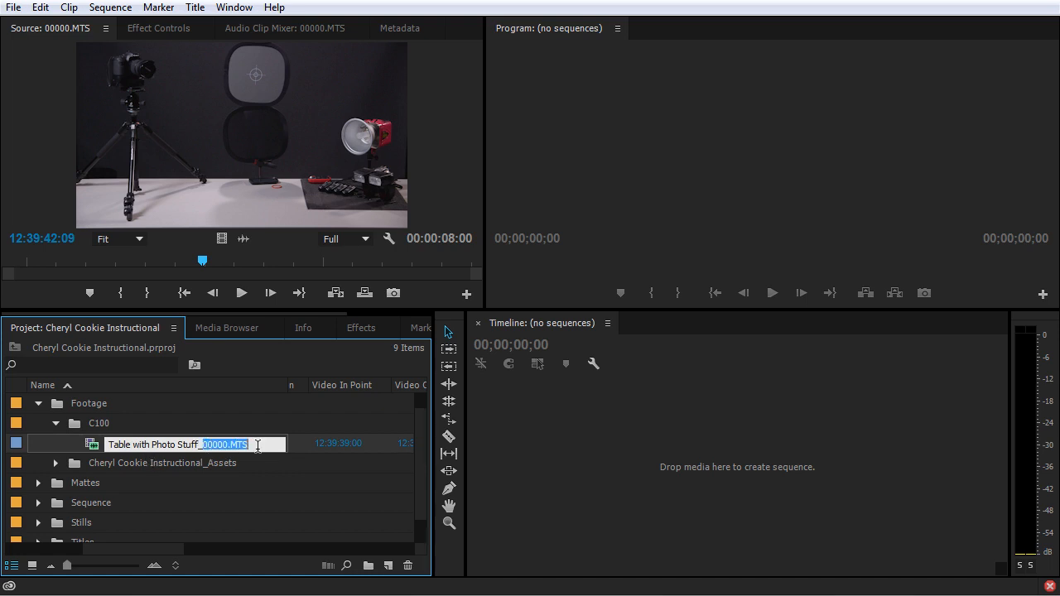
key("BackSpace")
key("BackSpace")
key("Return")
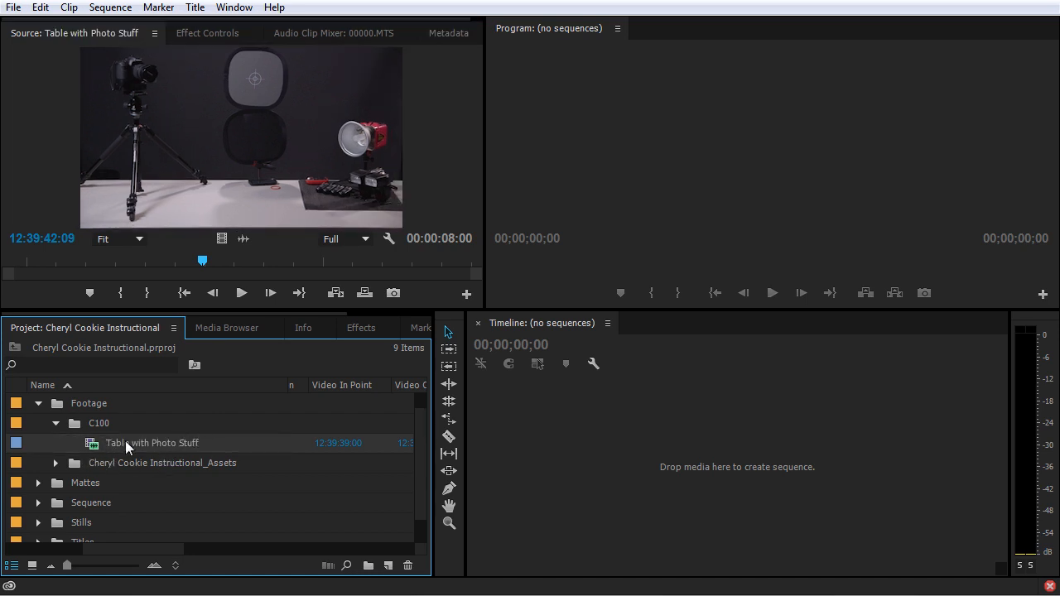
Step: Reveal the source file of the Table with Photo Stuff clip in Explorer, check its file name, and minimize the folder window
right_click(97, 446)
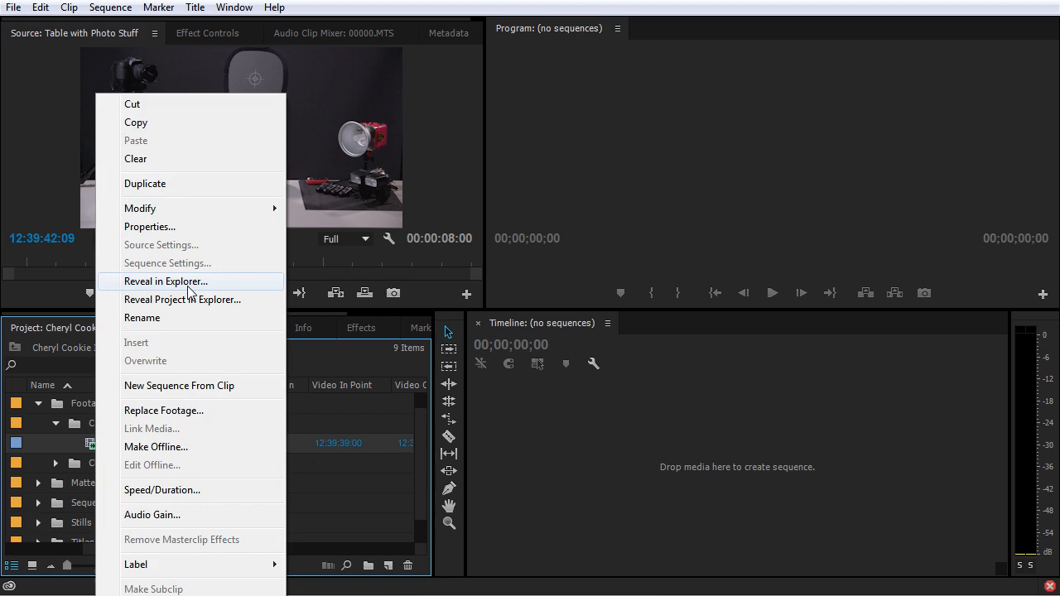
left_click(189, 286)
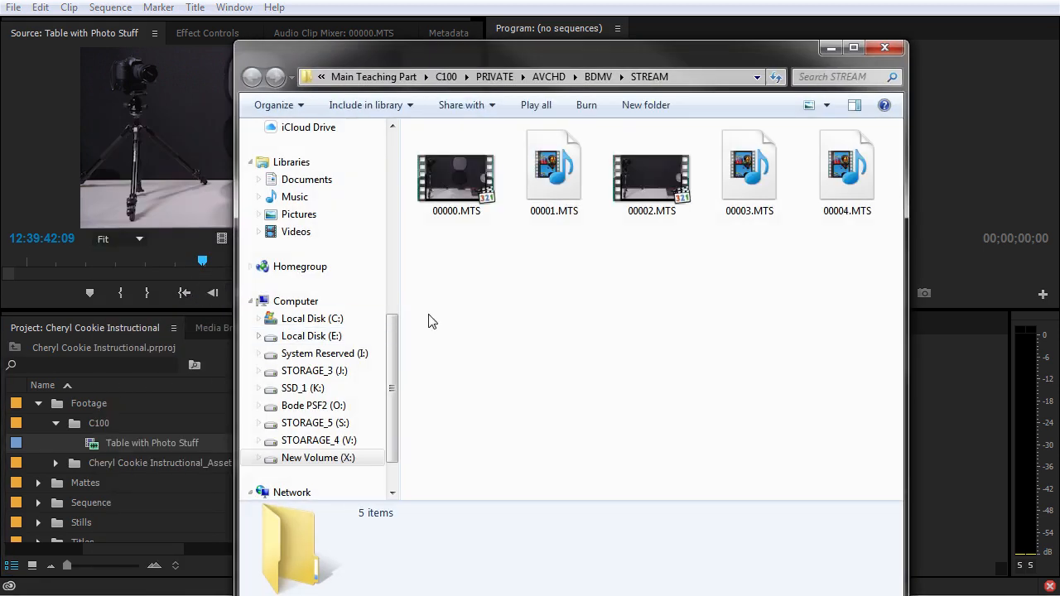
left_click(464, 185)
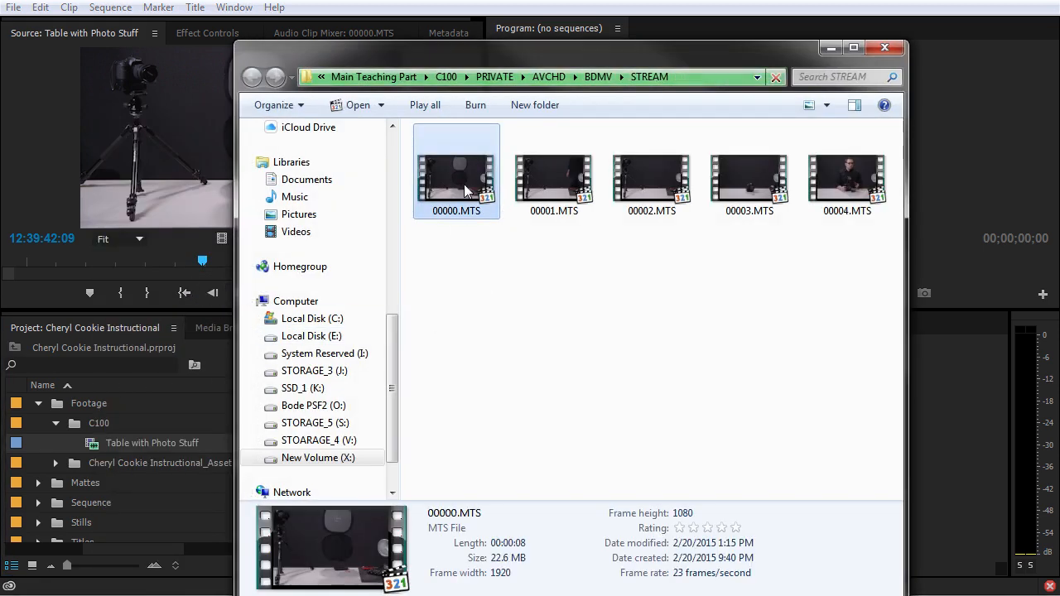
left_click(831, 51)
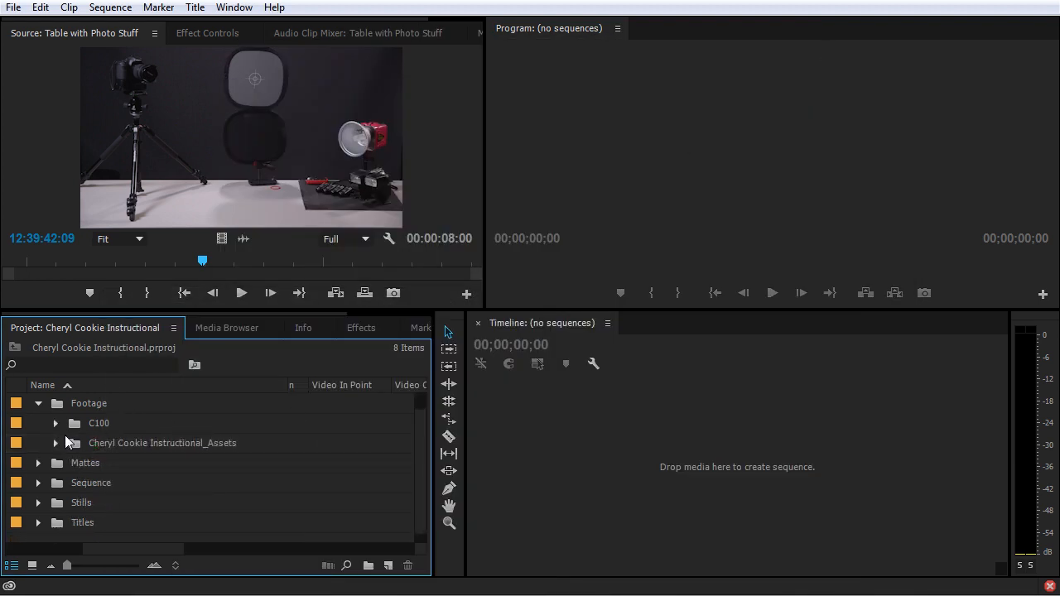
Step: Open 7D Photos_IMG_4946.JPG from the Photos bin in Stills to preview it, and rename it Mens Shoes Gray BG
left_click(38, 503)
scroll(82, 493, "down", 3)
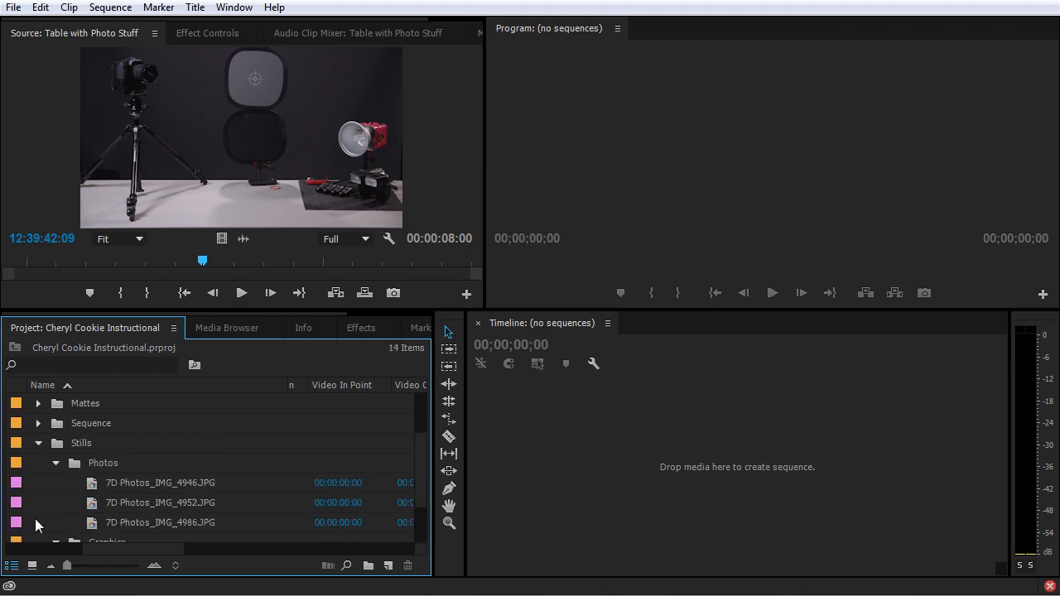
scroll(93, 485, "down", 2)
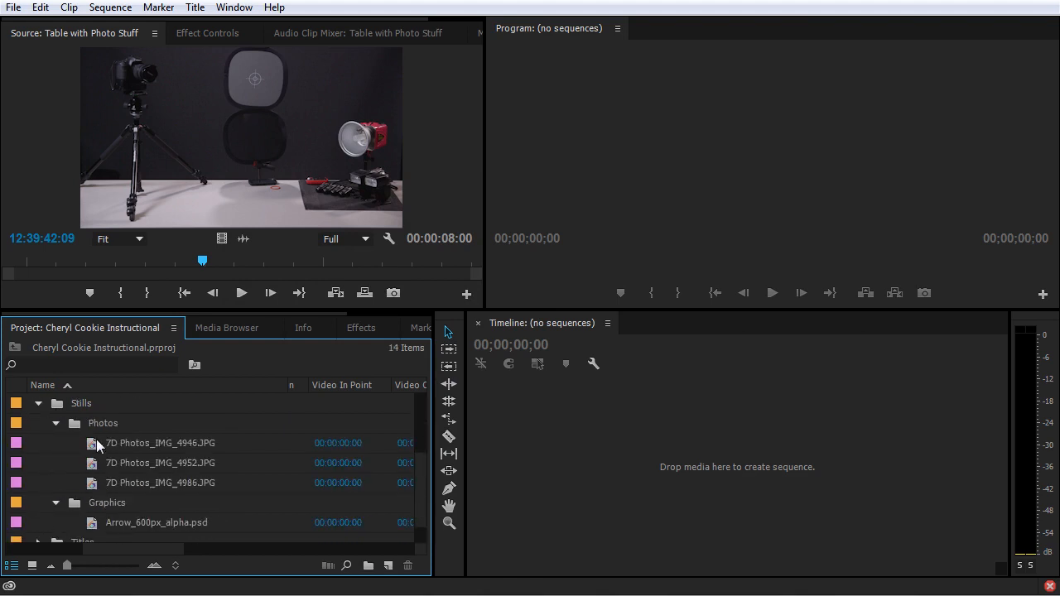
double_click(93, 445)
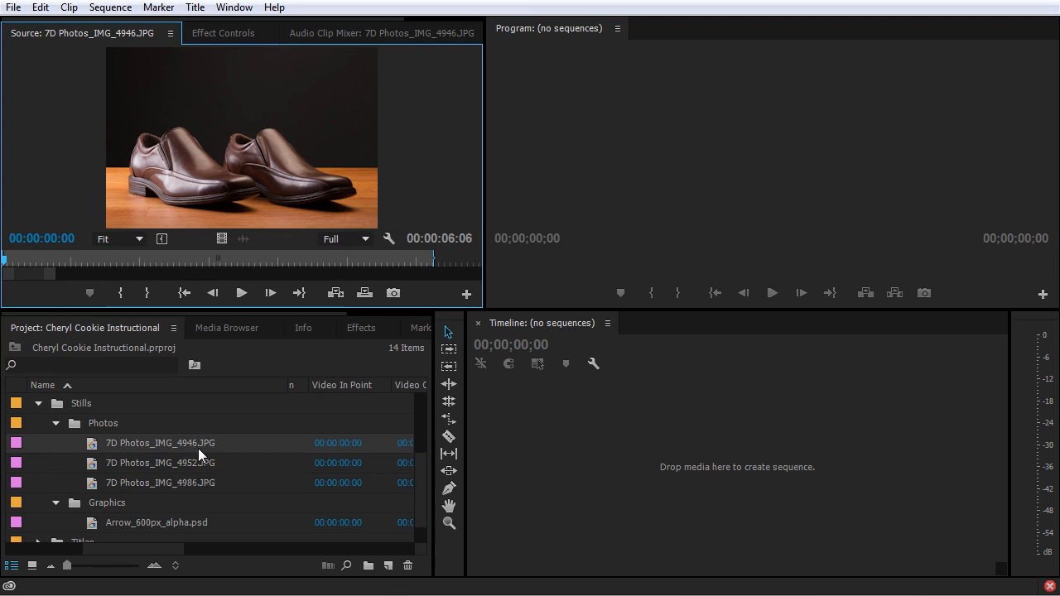
left_click(121, 442)
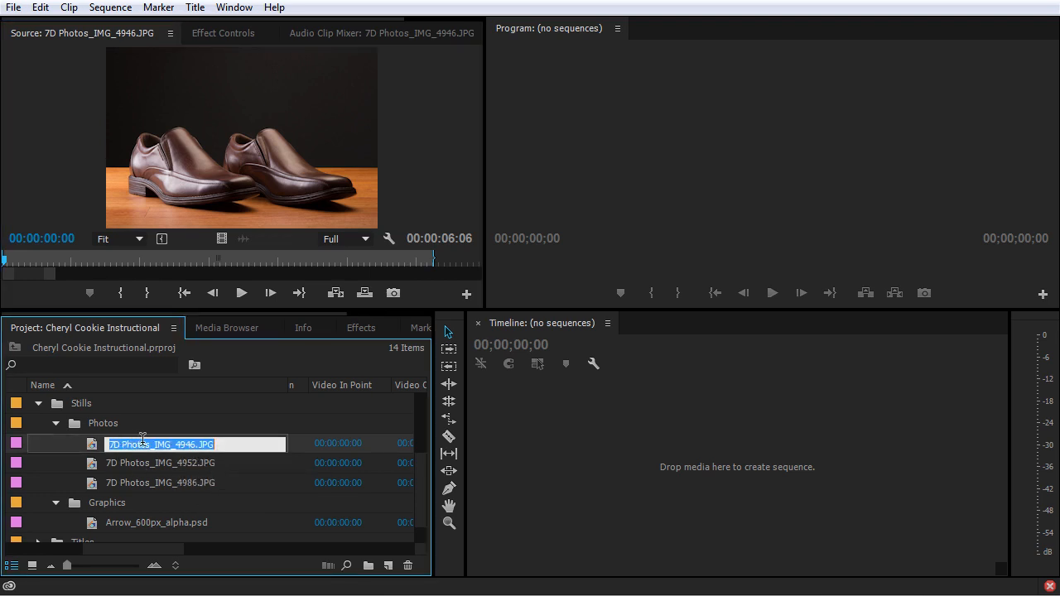
type("Mens Shoes Gray BG")
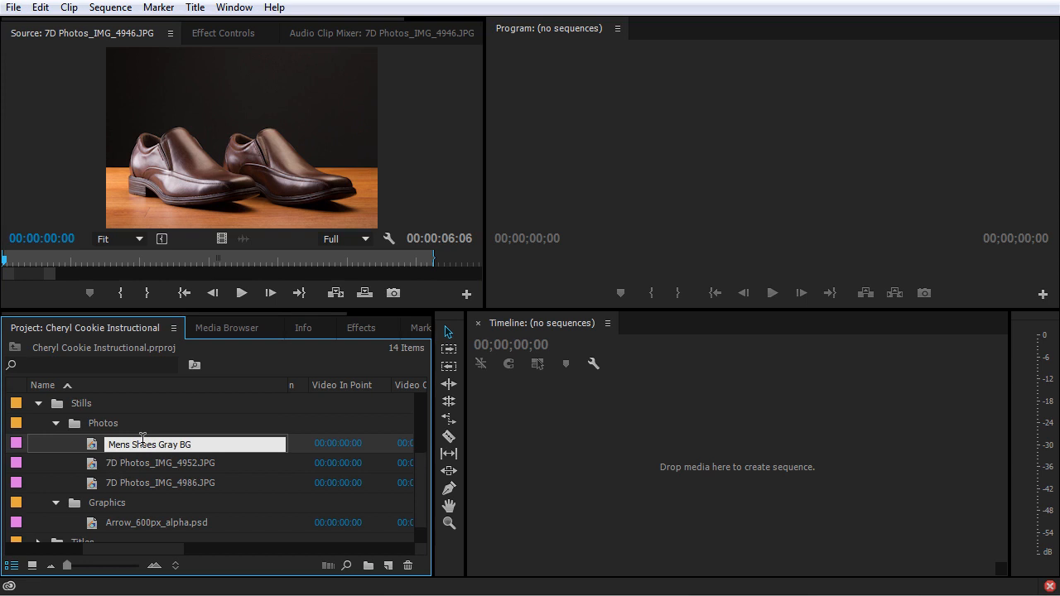
Step: Preview 7D Photos_IMG_4952.JPG in the Source Monitor and rename it Mens Shoes Blue BG
double_click(139, 463)
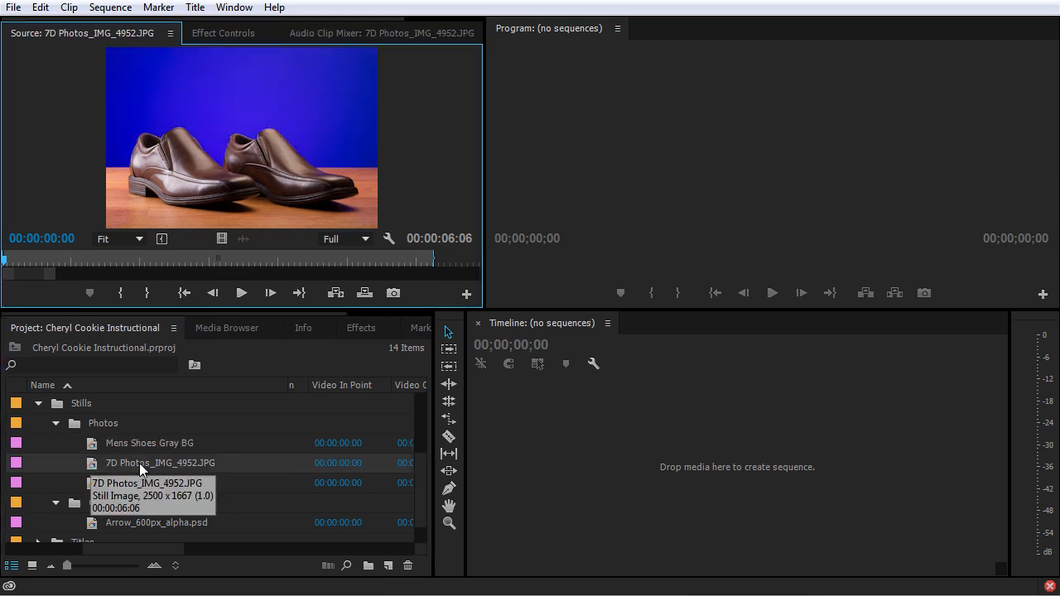
left_click(140, 464)
left_click(143, 464)
left_click_drag(239, 463, 35, 473)
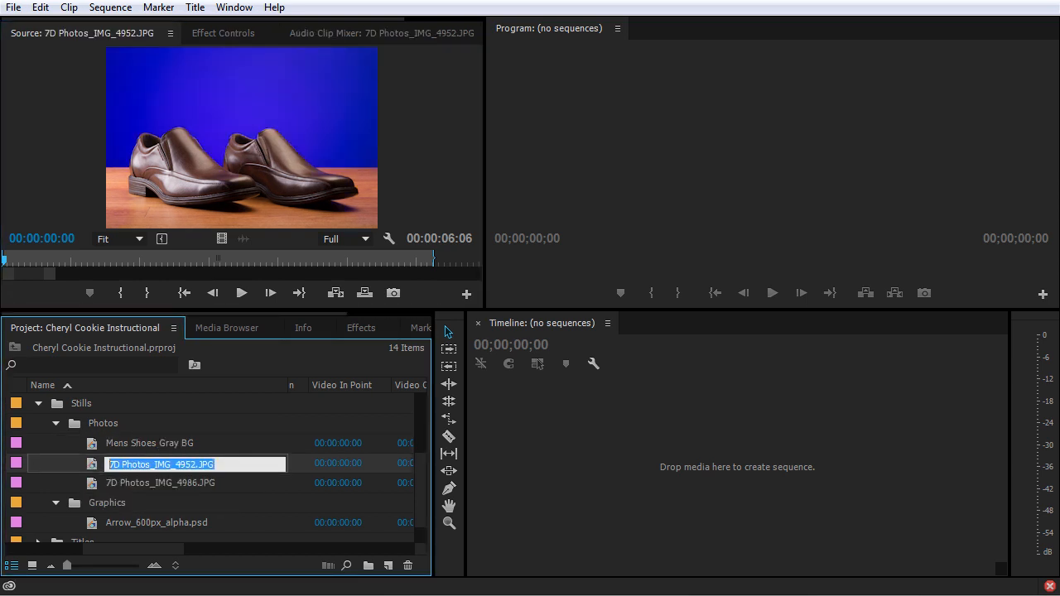
type("Mens Shoes Blue BG")
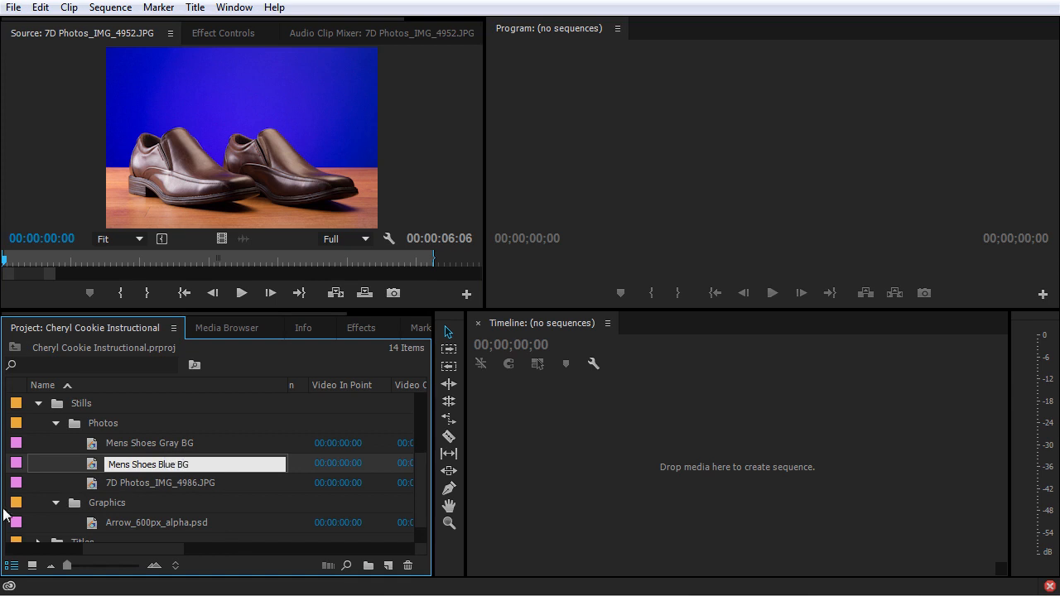
Step: Preview 7D Photos_IMG_4986.JPG in the Source Monitor and rename it Mens Shoe Profile
double_click(101, 484)
left_click(150, 483)
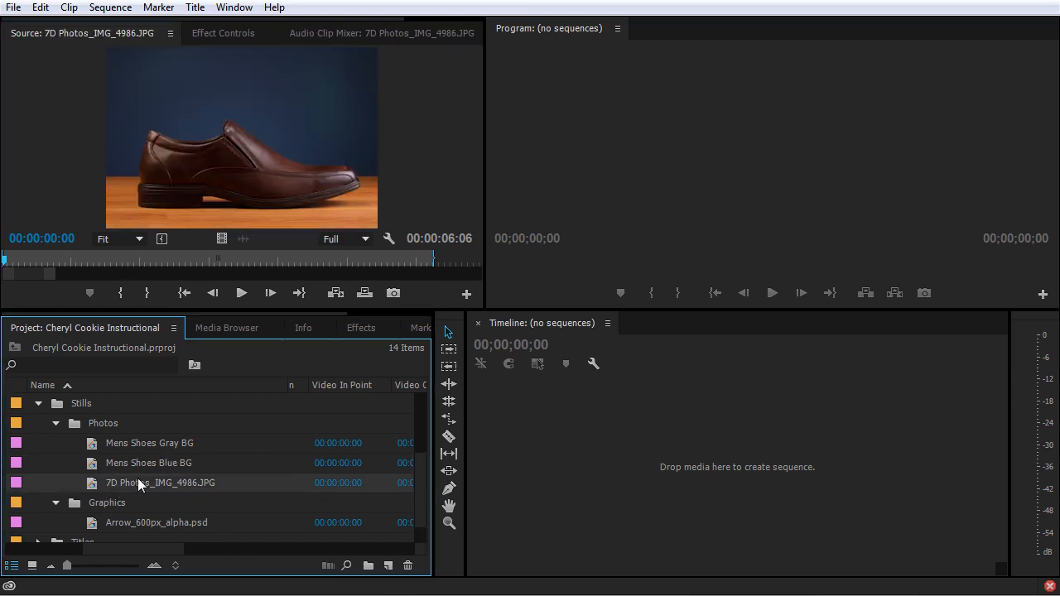
type("Me")
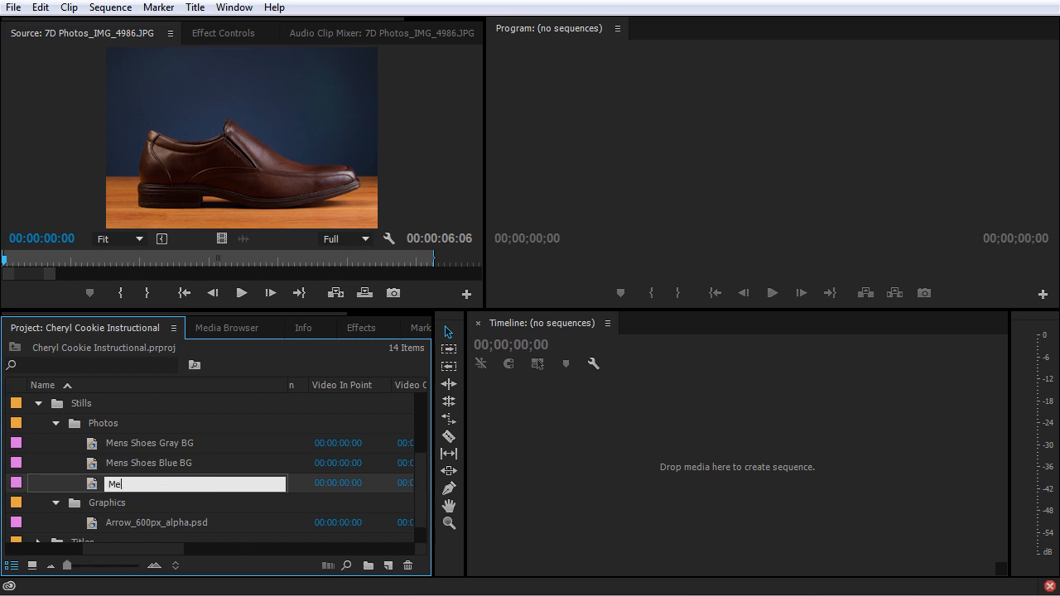
type("ns Shoe Profile")
key("Return")
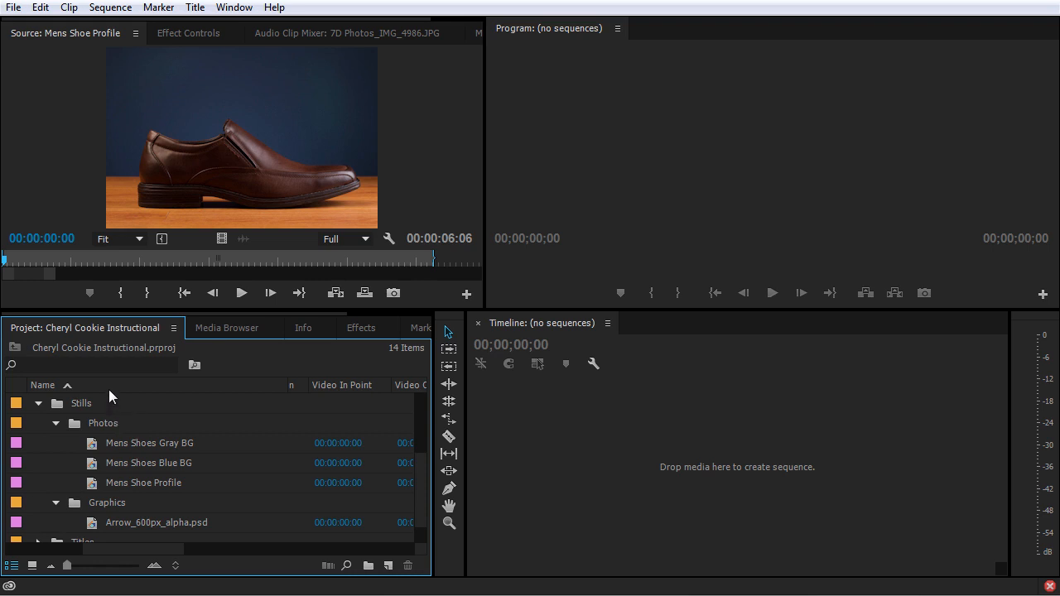
Step: Search the project for "eggs" and look over the matching clips in the Footage bin
left_click(40, 365)
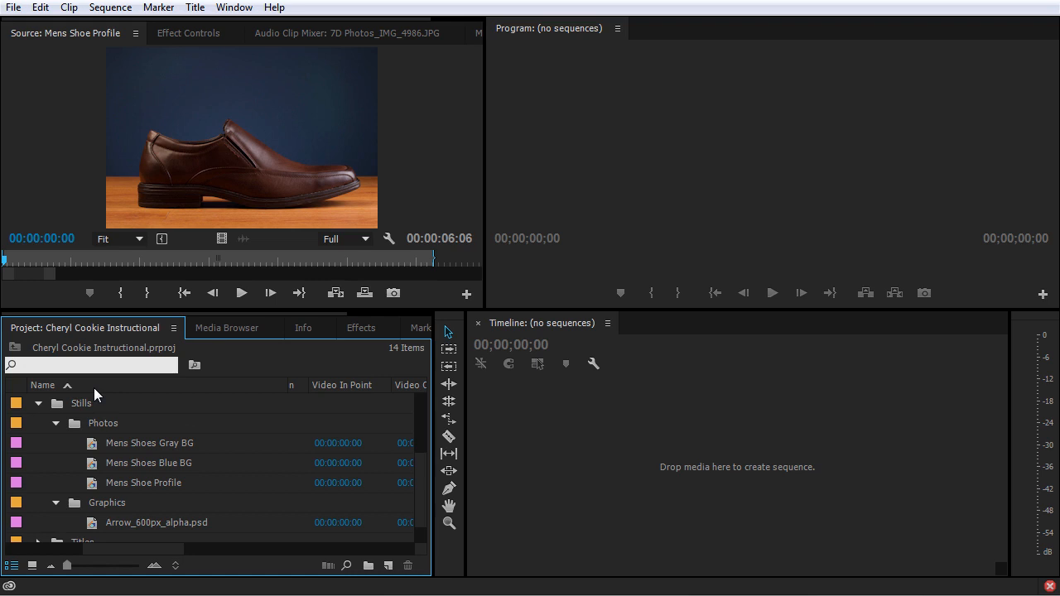
type("eggs")
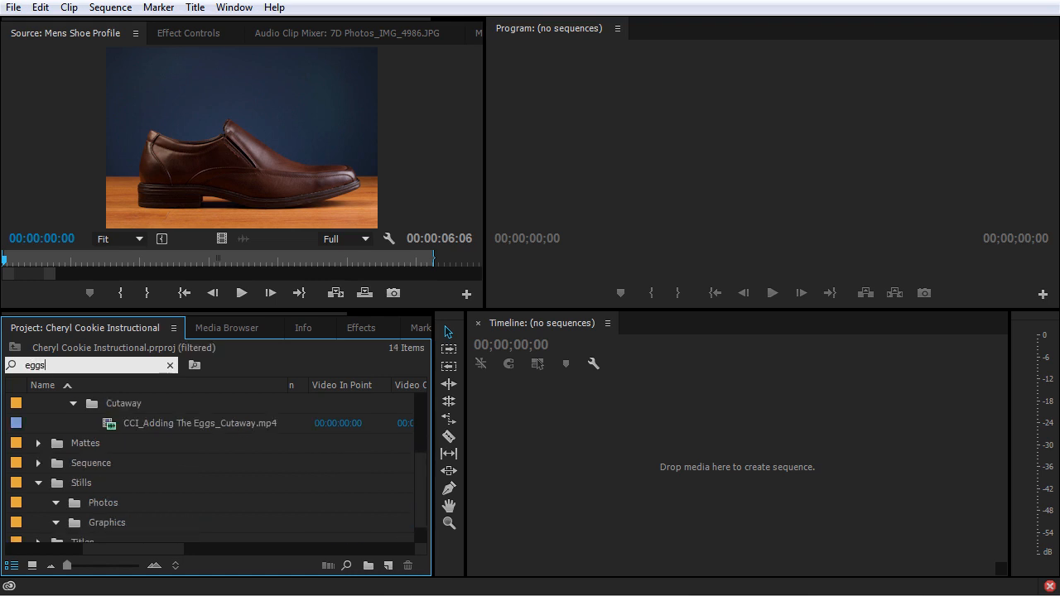
scroll(207, 491, "up", 3)
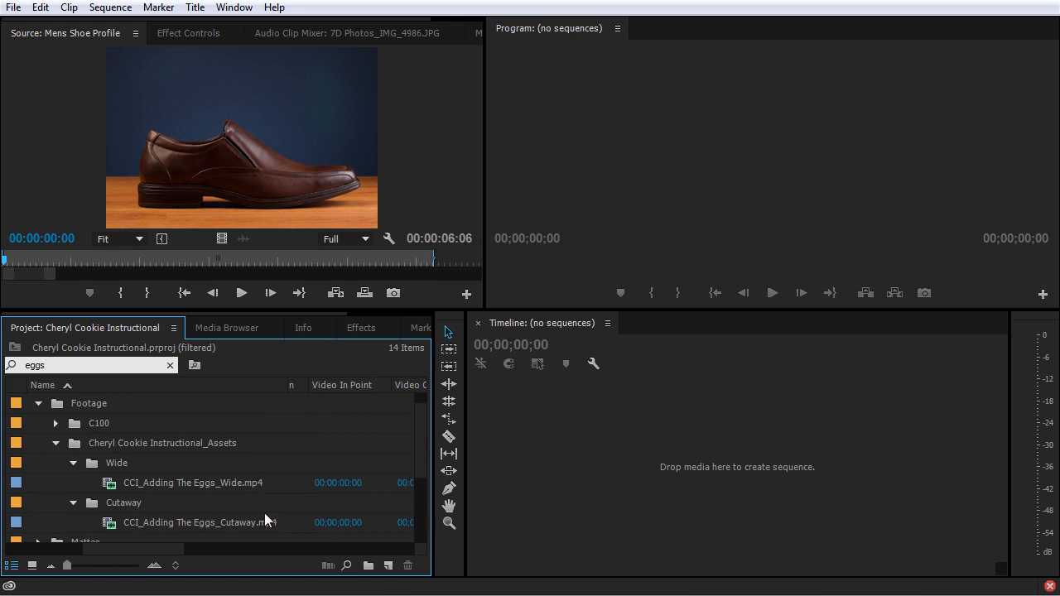
Step: Search the project for "shoe", look over the matching photos, and clear the search
double_click(103, 365)
type("shoe")
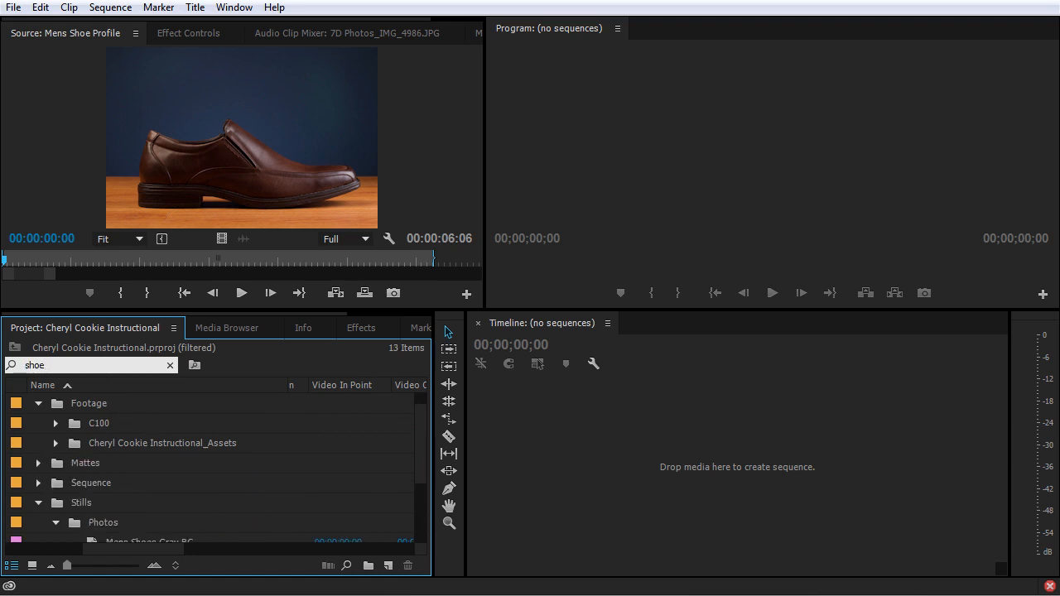
scroll(83, 433, "down", 3)
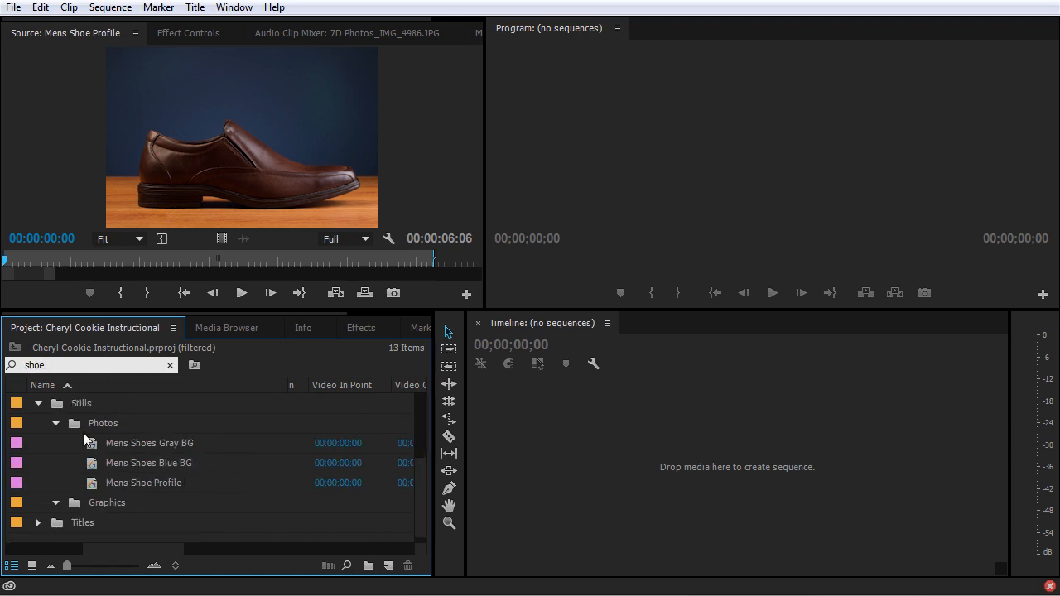
left_click(170, 366)
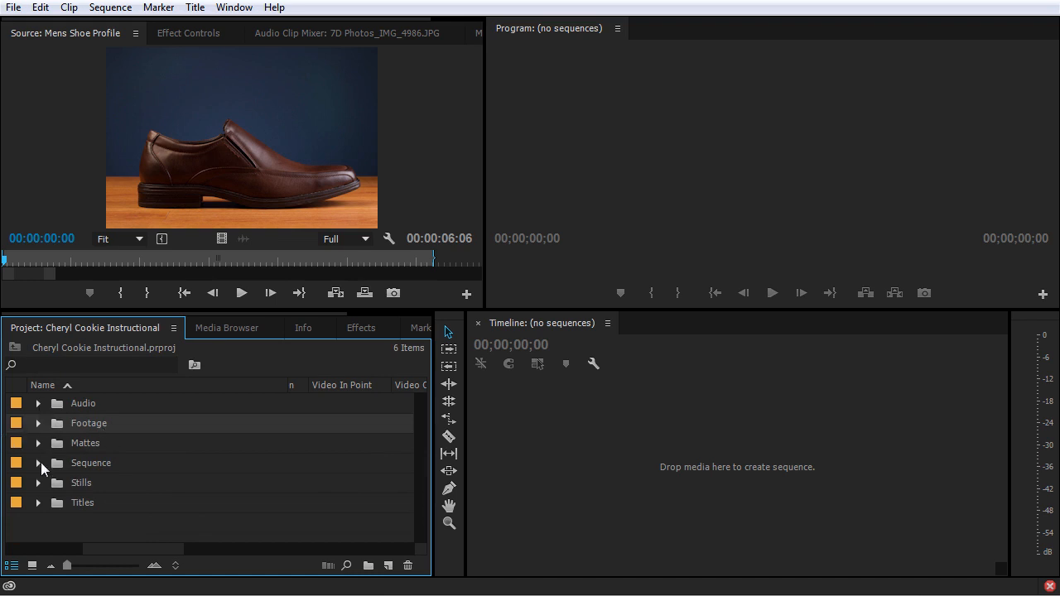
Step: Expand Footage and its assets bin, and examine the clips and their label colors in the Wide and Cutaway bins
left_click(38, 424)
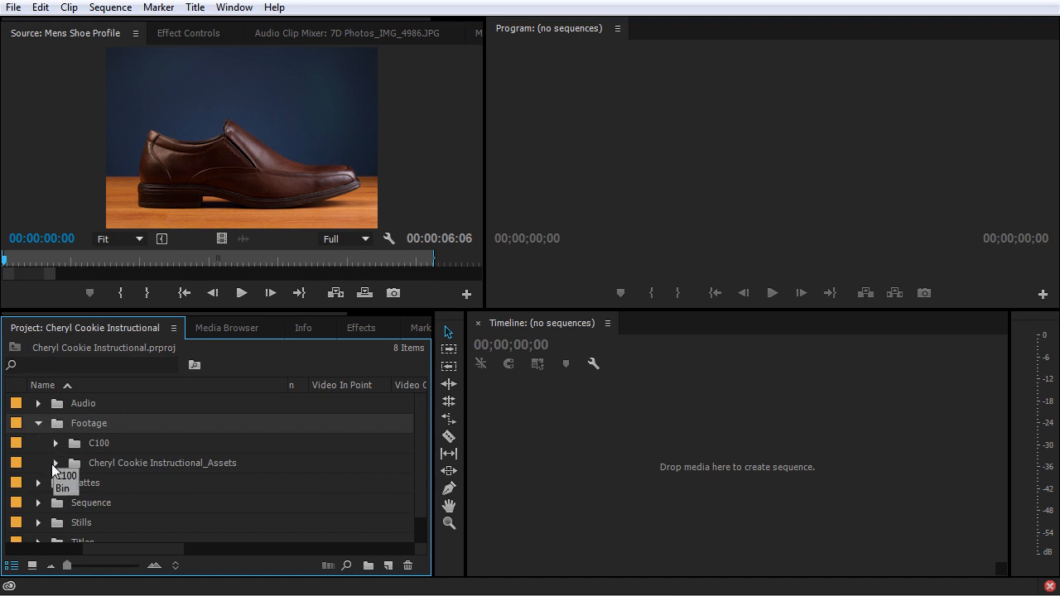
left_click(55, 463)
left_click(73, 483)
scroll(77, 495, "down", 1)
scroll(77, 495, "down", 2)
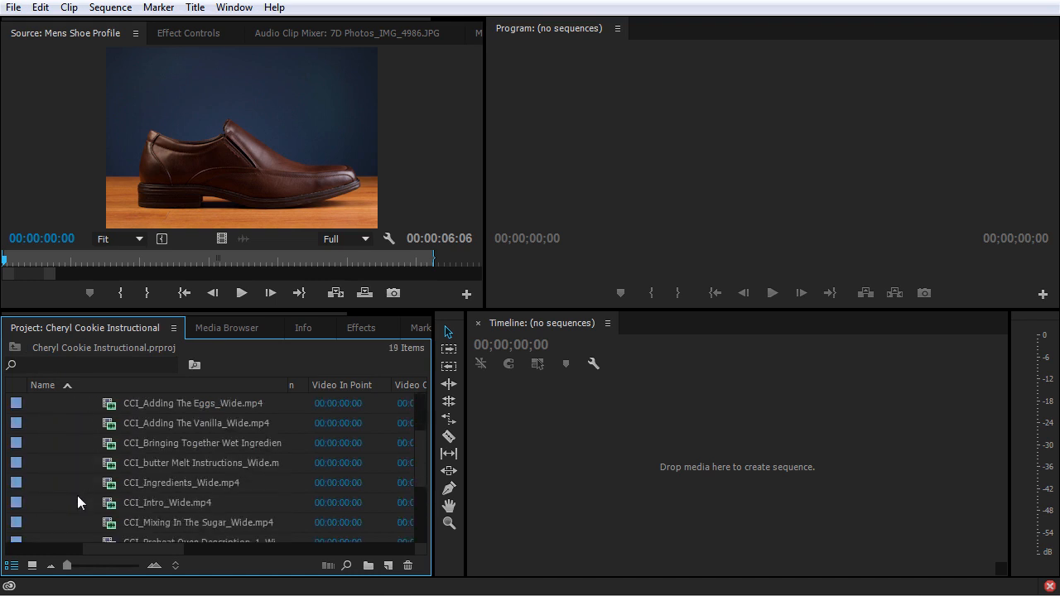
left_click(75, 521)
scroll(75, 523, "down", 1)
scroll(76, 524, "down", 1)
scroll(76, 512, "up", 5)
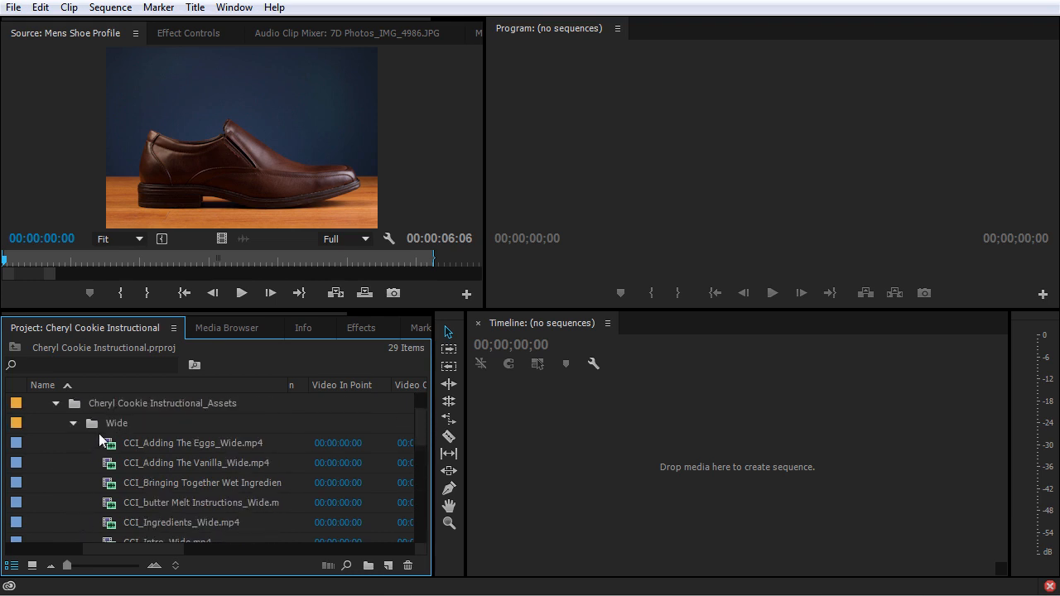
scroll(164, 427, "down", 3)
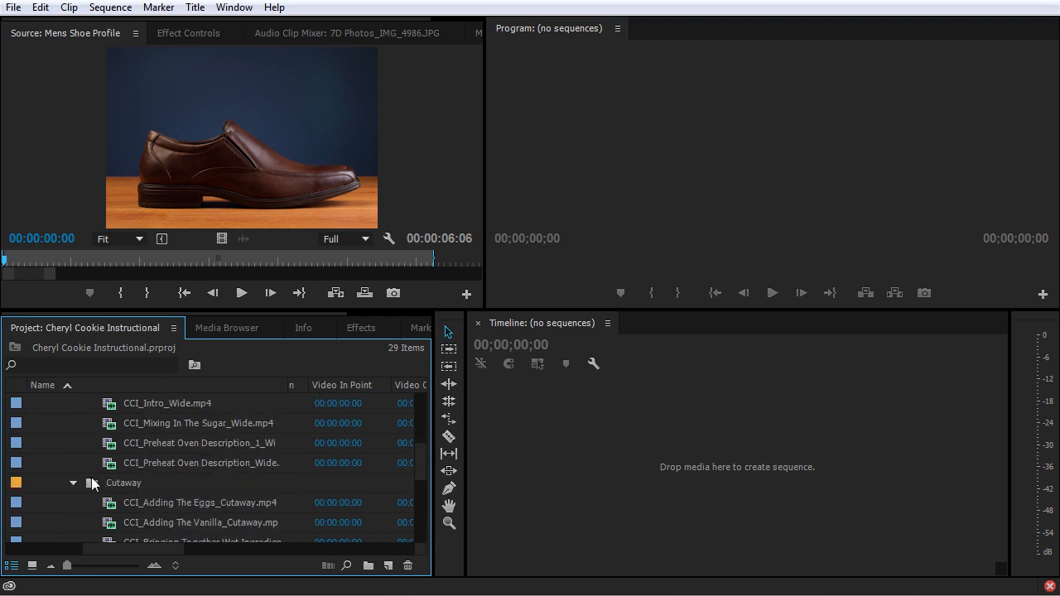
scroll(173, 479, "down", 1)
scroll(125, 464, "up", 1)
scroll(17, 428, "up", 3)
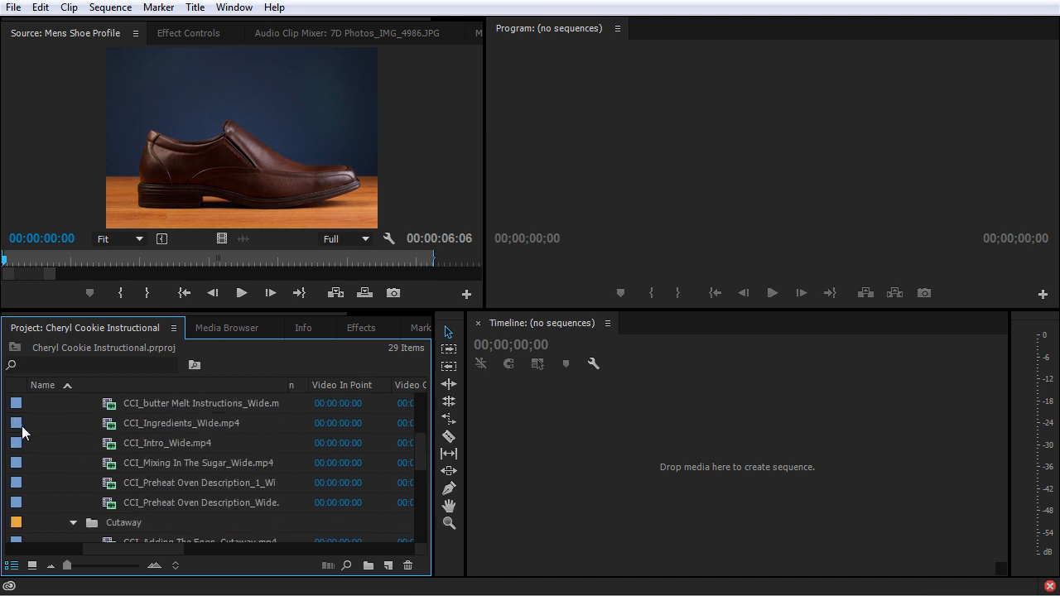
Step: Assign the Violet label color to all clips in the Wide bin and deselect them
scroll(21, 425, "up", 1)
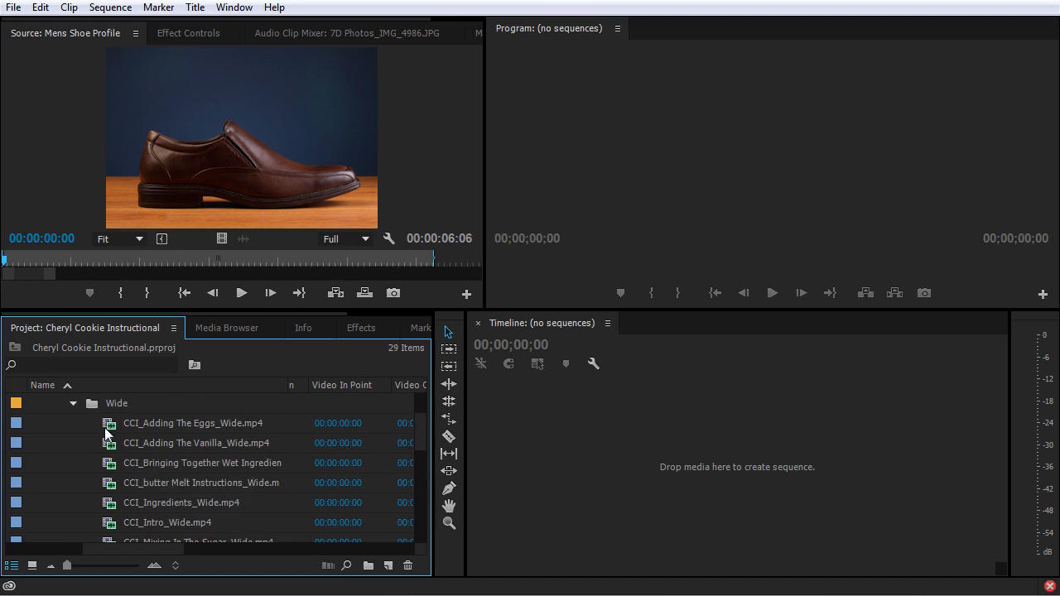
scroll(110, 435, "down", 2)
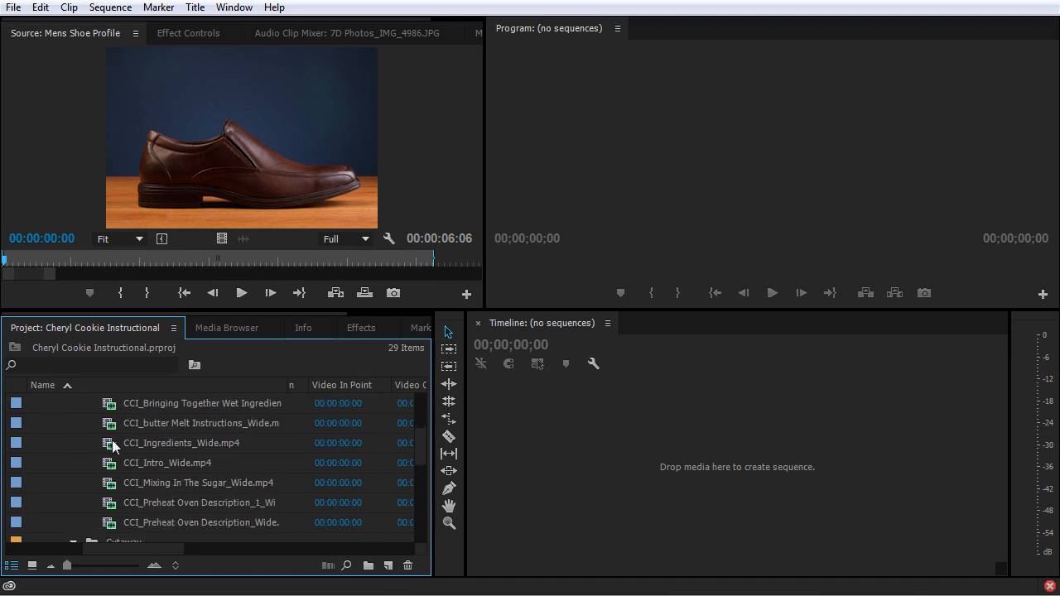
left_click(114, 497, "shift")
right_click(16, 502)
mouse_move(71, 469)
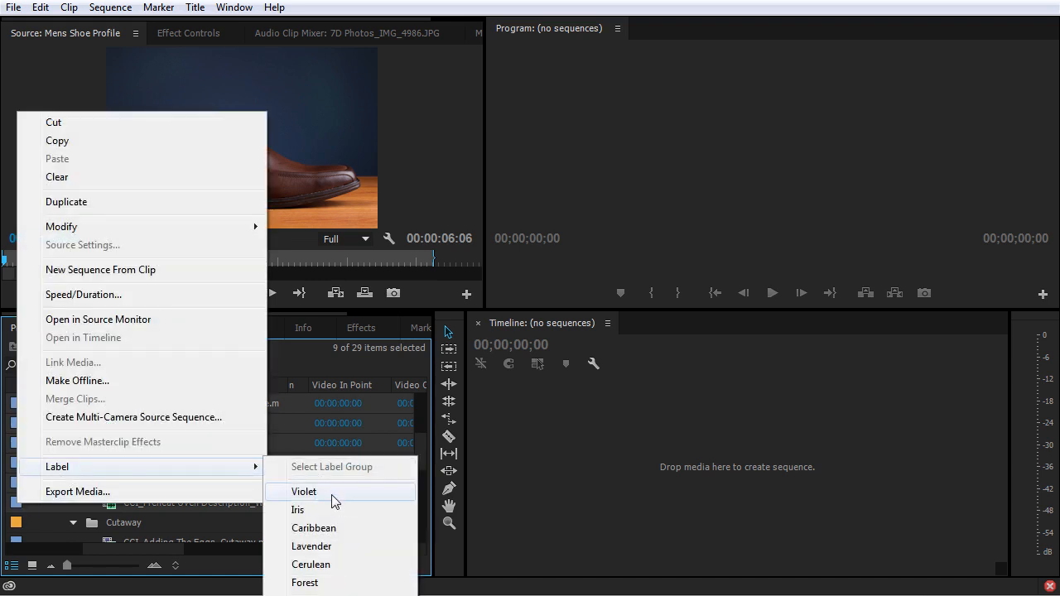
left_click(337, 499)
left_click(77, 487)
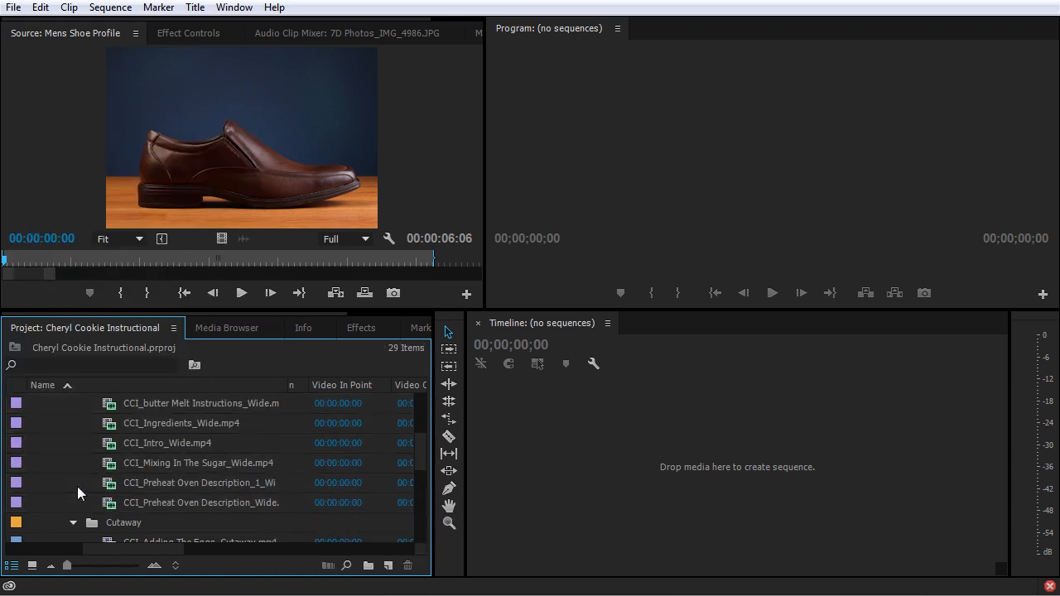
Step: Collapse the Wide bin inside the assets bin
scroll(73, 482, "up", 1)
scroll(74, 482, "up", 1)
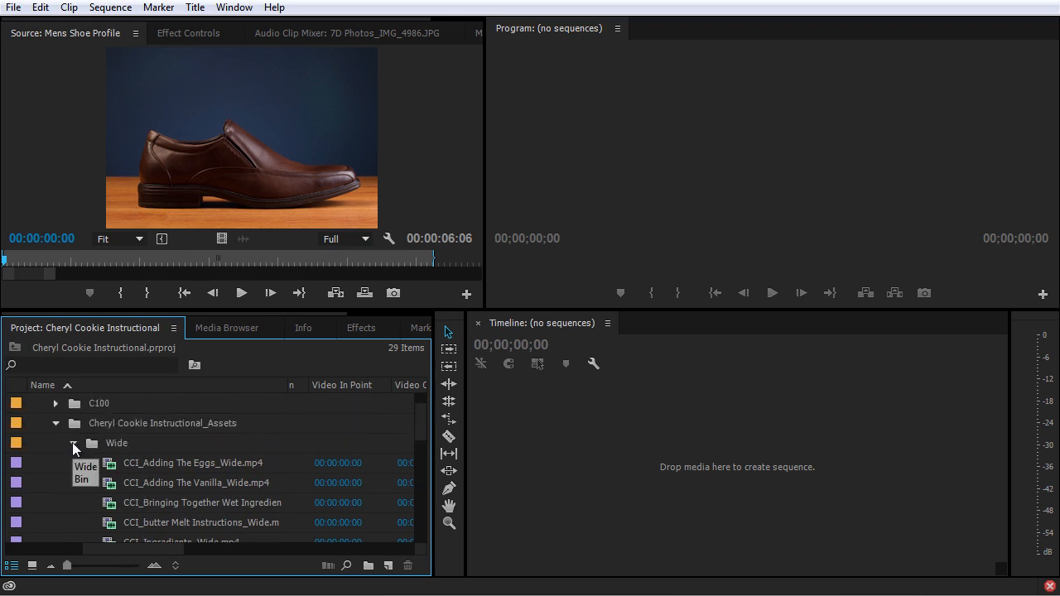
left_click(72, 442)
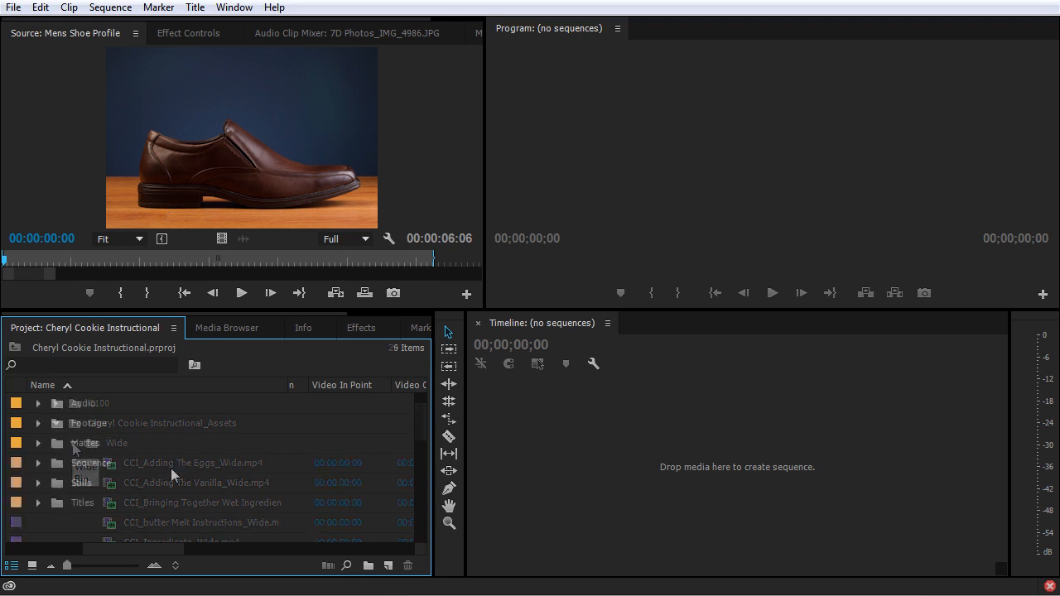